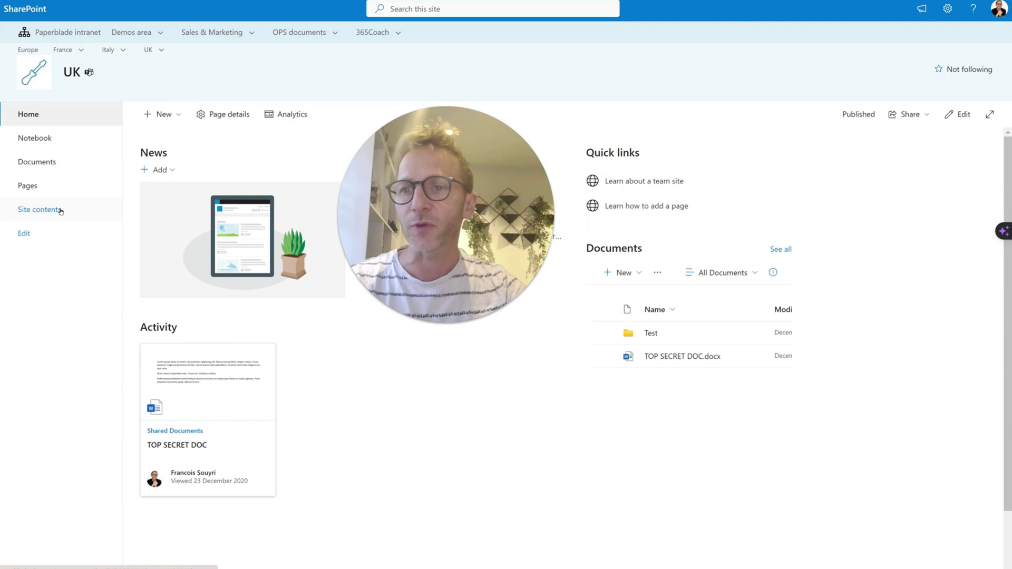
# Open the UK site's Site contents page from the left navigation.
pyautogui.click(60, 210)
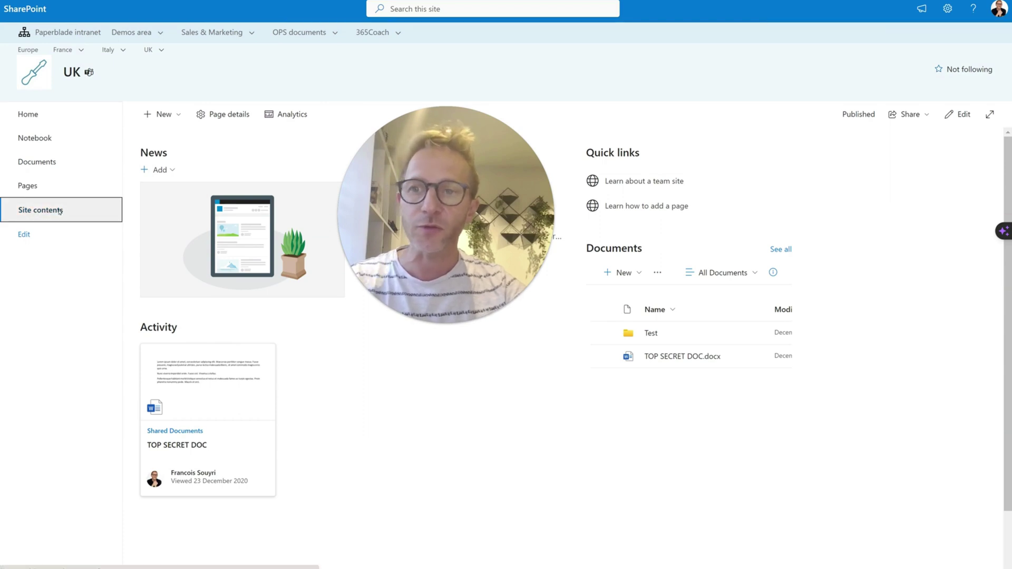
pyautogui.moveTo(433, 322)
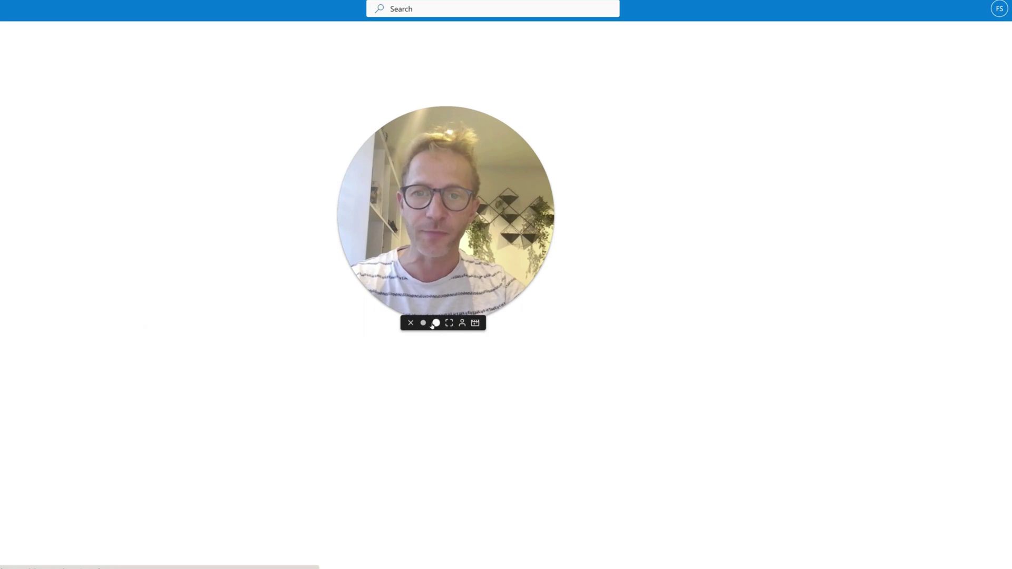
# Open the Create a list dialog from the + New menu on the UK site.
pyautogui.click(423, 322)
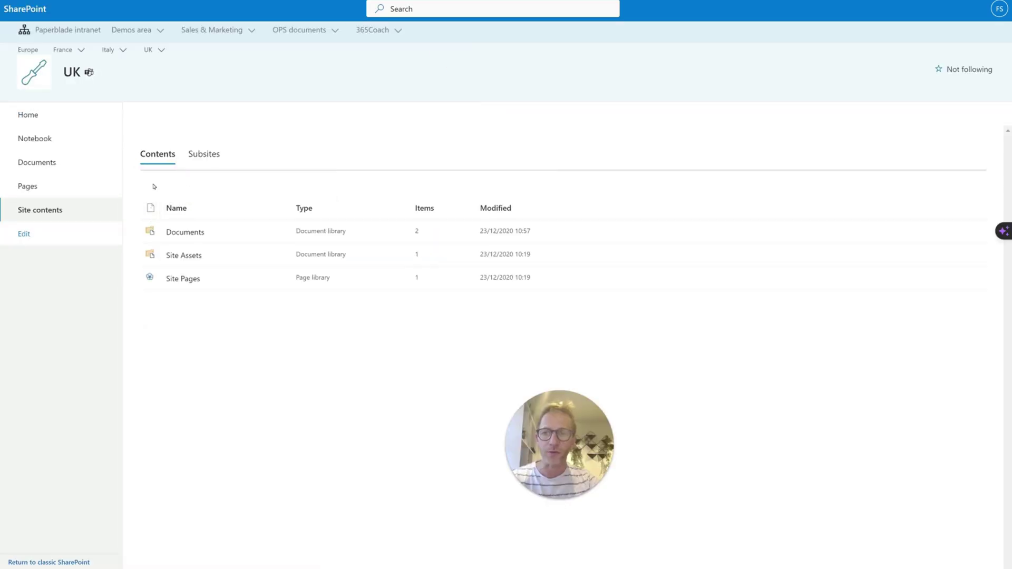
pyautogui.click(160, 115)
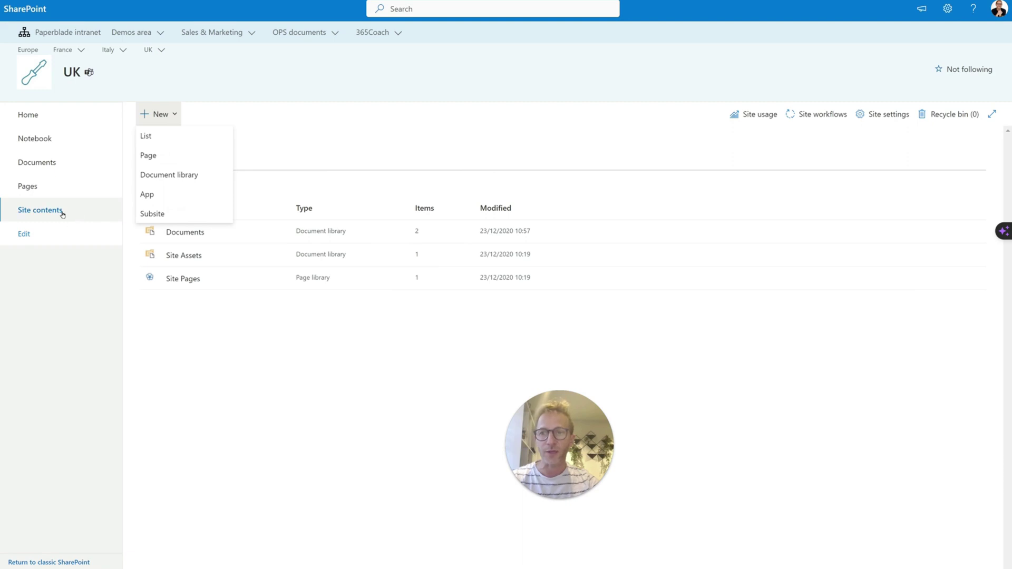
pyautogui.click(947, 9)
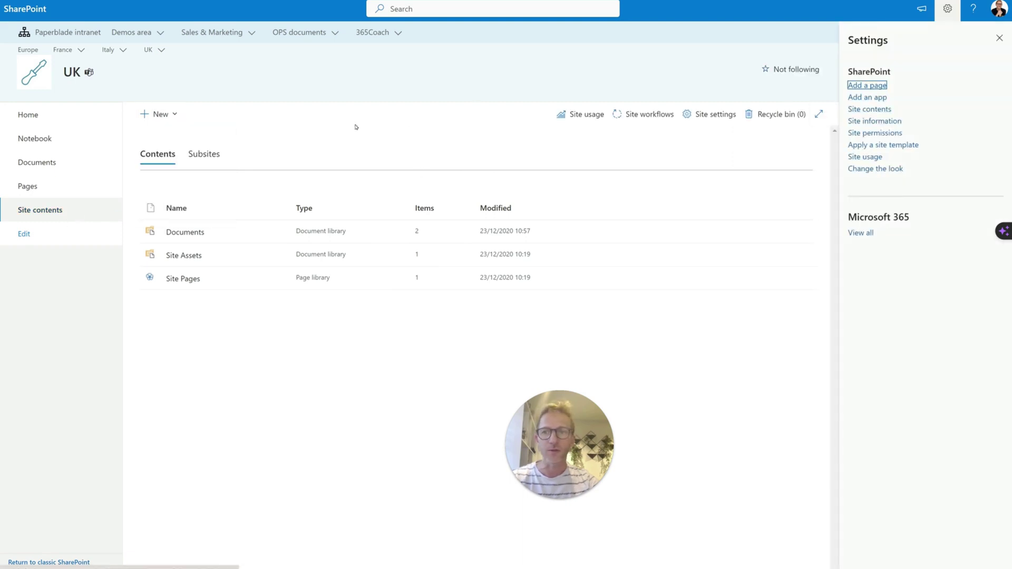
pyautogui.click(160, 115)
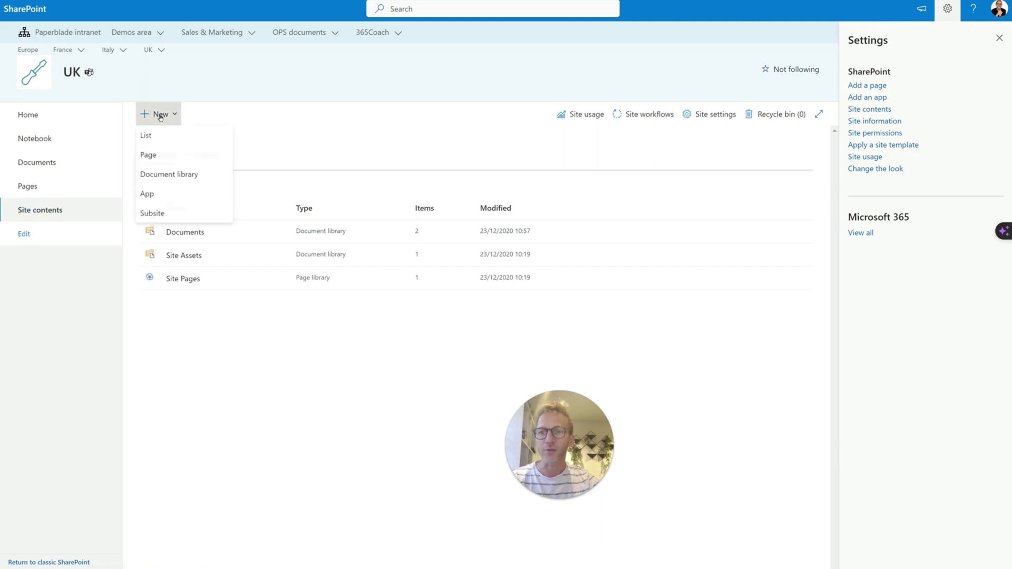
pyautogui.click(180, 138)
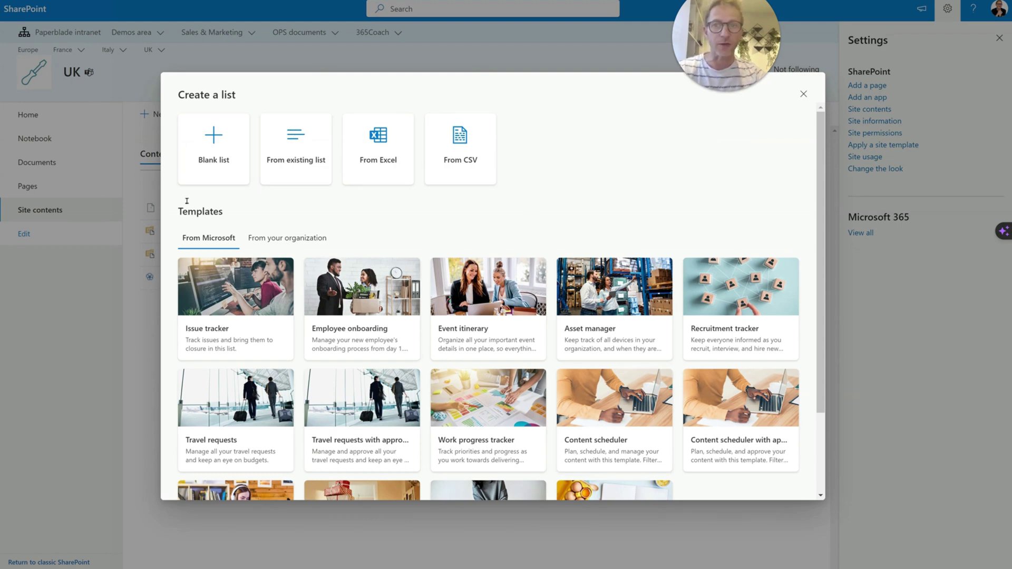
# Create a blank list named 'Glossary' on the UK site.
pyautogui.click(214, 157)
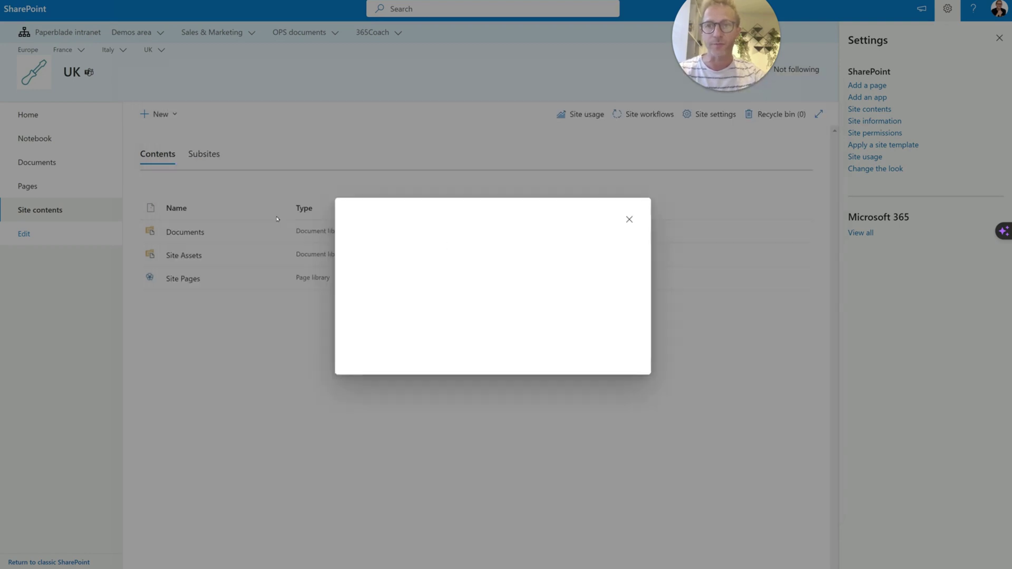
pyautogui.write('Gloass')
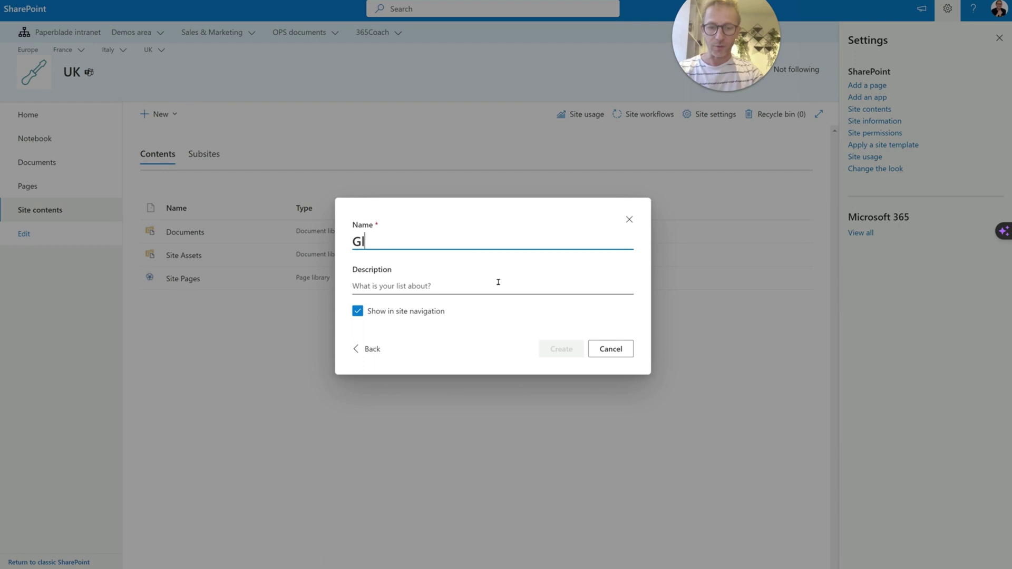
pyautogui.press('BackSpace')
pyautogui.press('BackSpace')
pyautogui.press('BackSpace')
pyautogui.write('ssary')
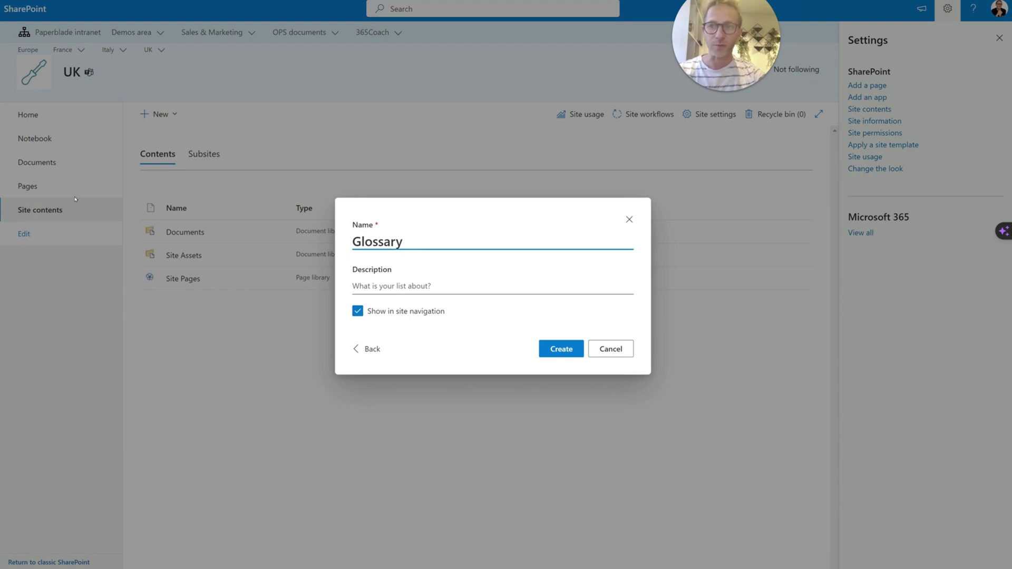
pyautogui.click(571, 352)
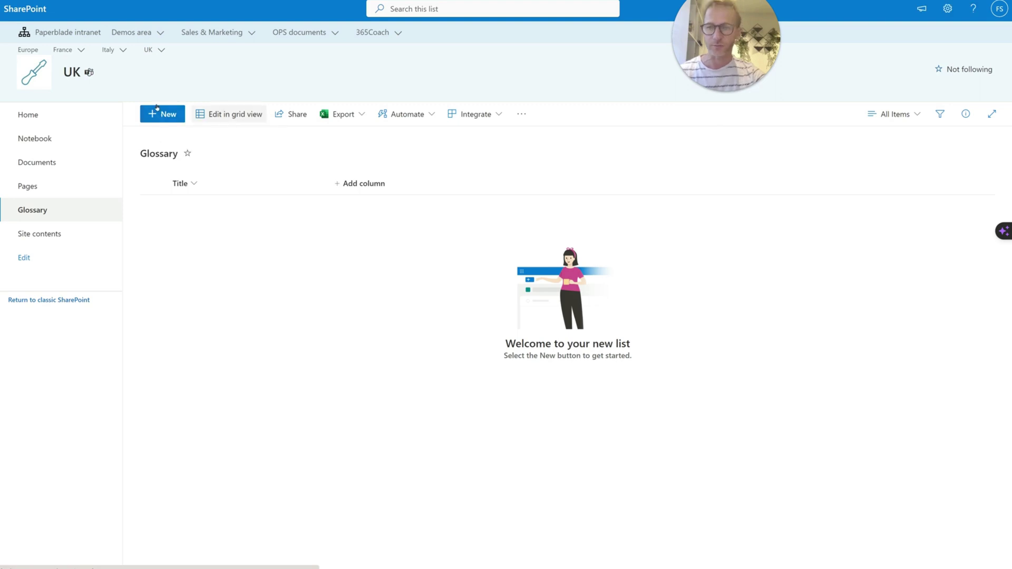
# Add a new Glossary item titled 'Radar' and save it.
pyautogui.click(163, 113)
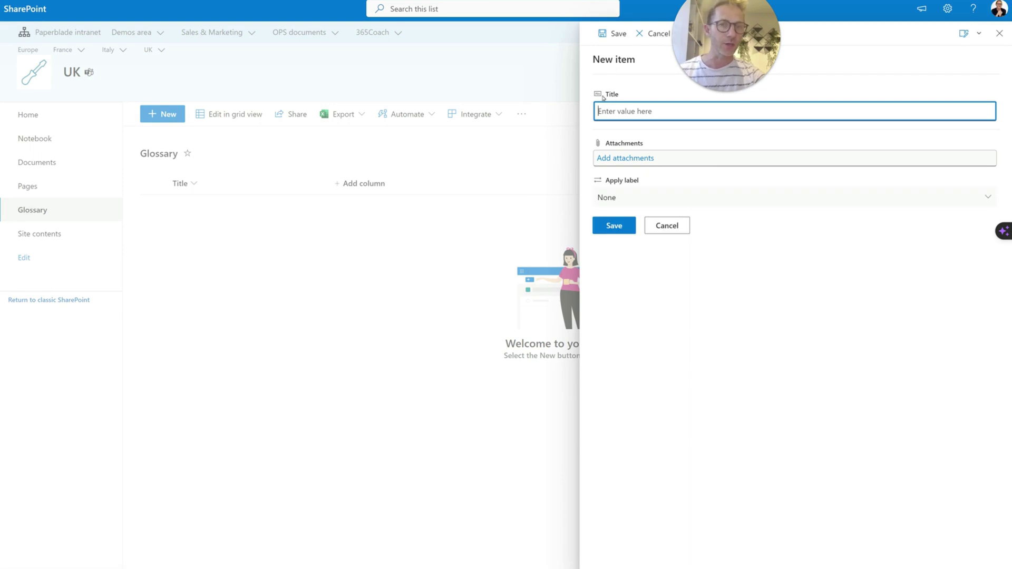
pyautogui.click(612, 94)
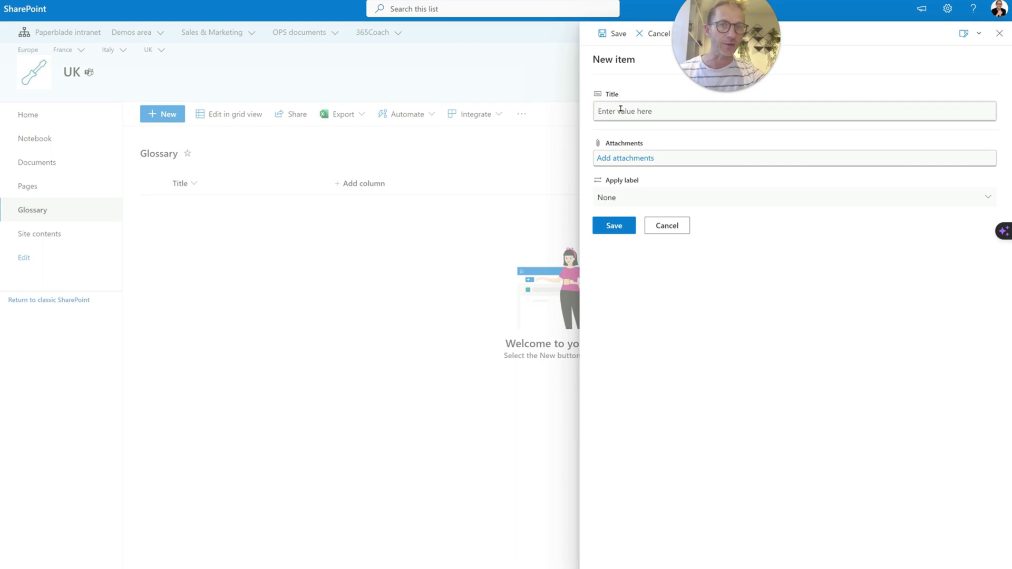
pyautogui.click(620, 109)
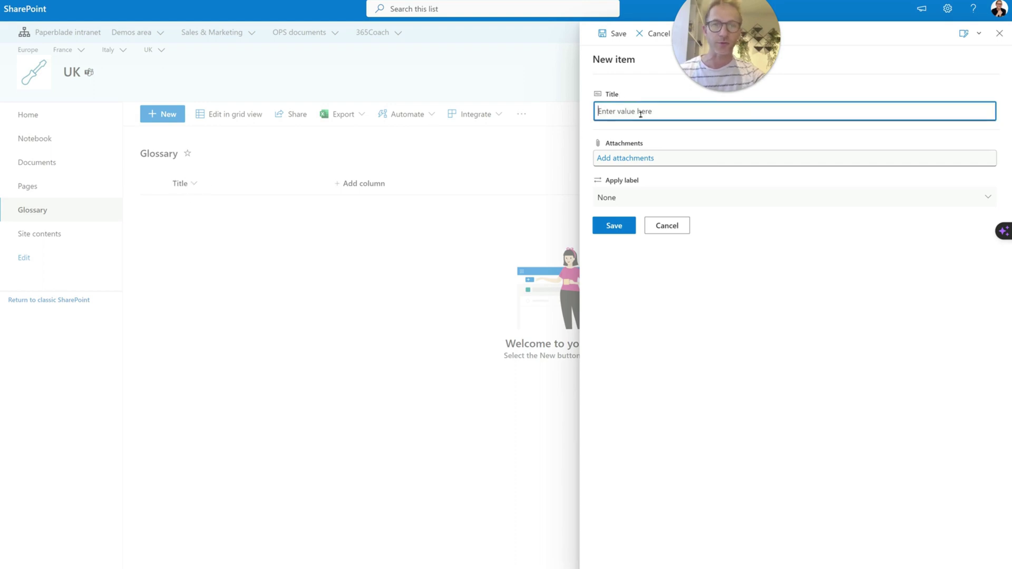
pyautogui.write('R')
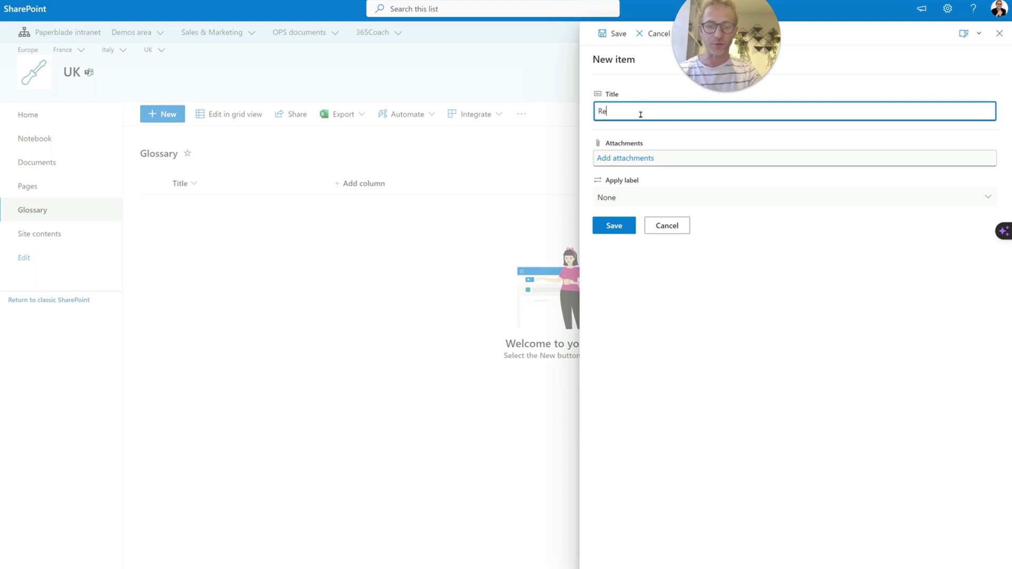
pyautogui.write('adar')
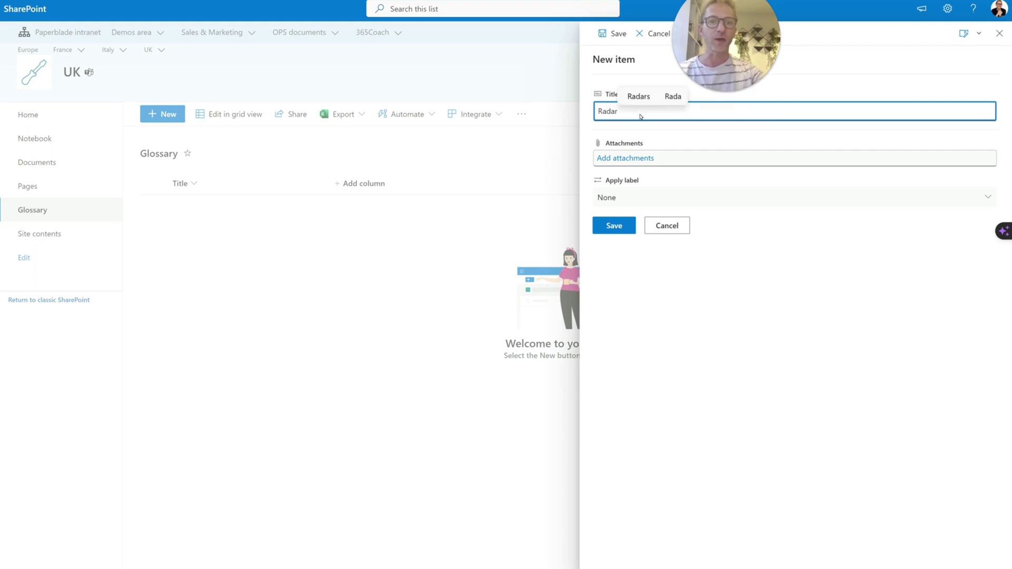
pyautogui.click(619, 227)
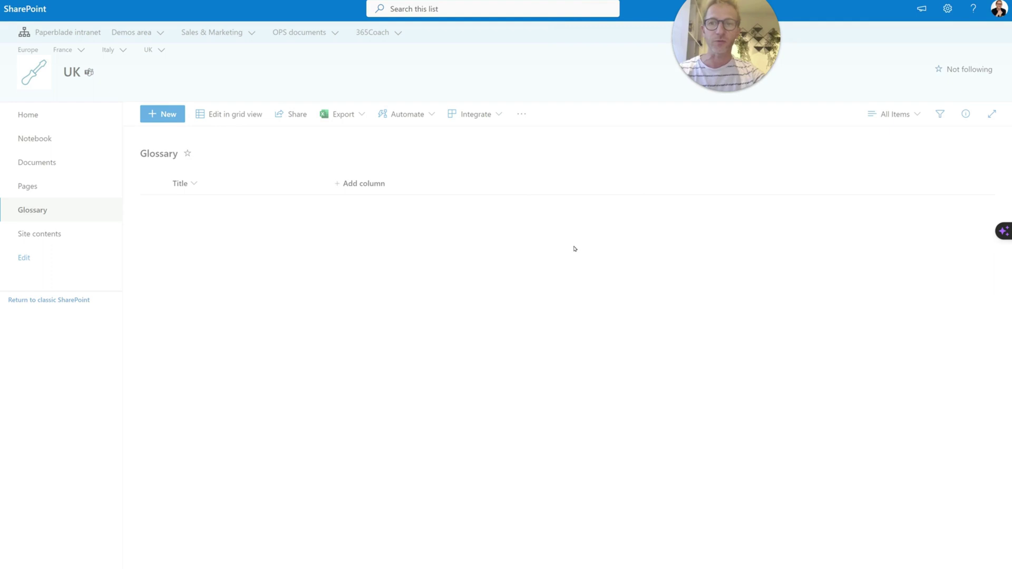
pyautogui.moveTo(210, 206)
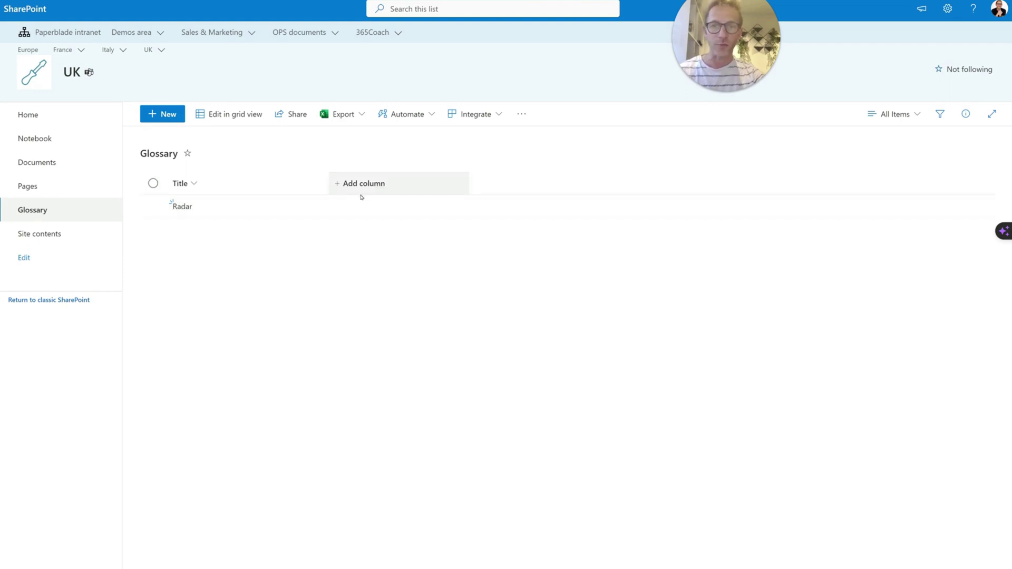
# Rename the Title column to 'Entry' through its column settings.
pyautogui.click(194, 184)
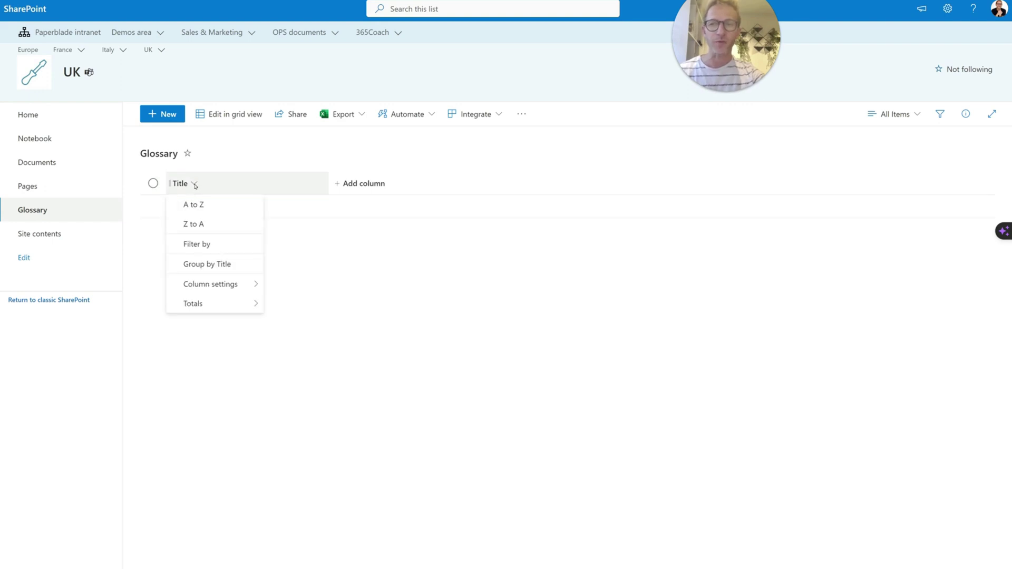
pyautogui.moveTo(223, 287)
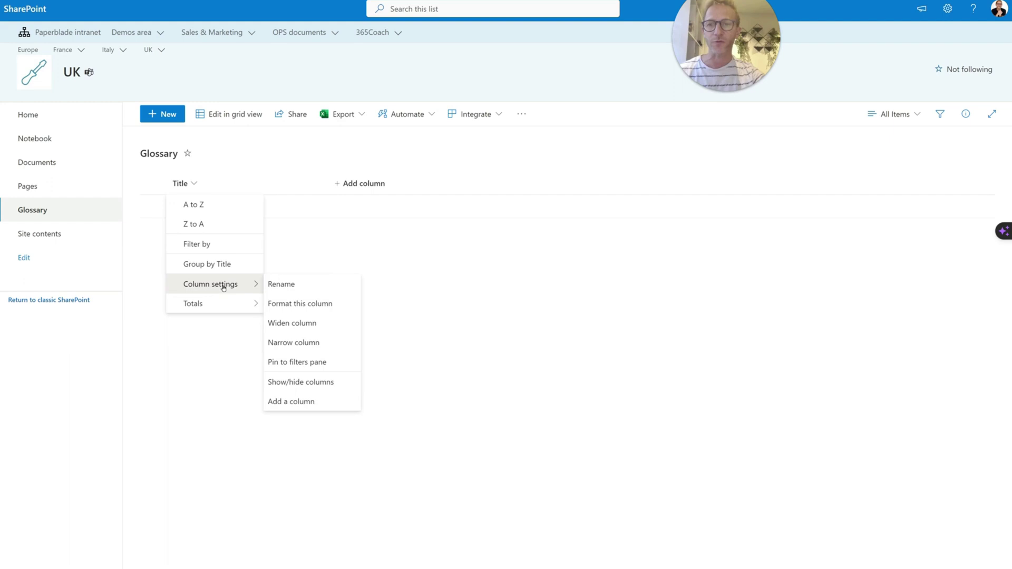
pyautogui.click(273, 286)
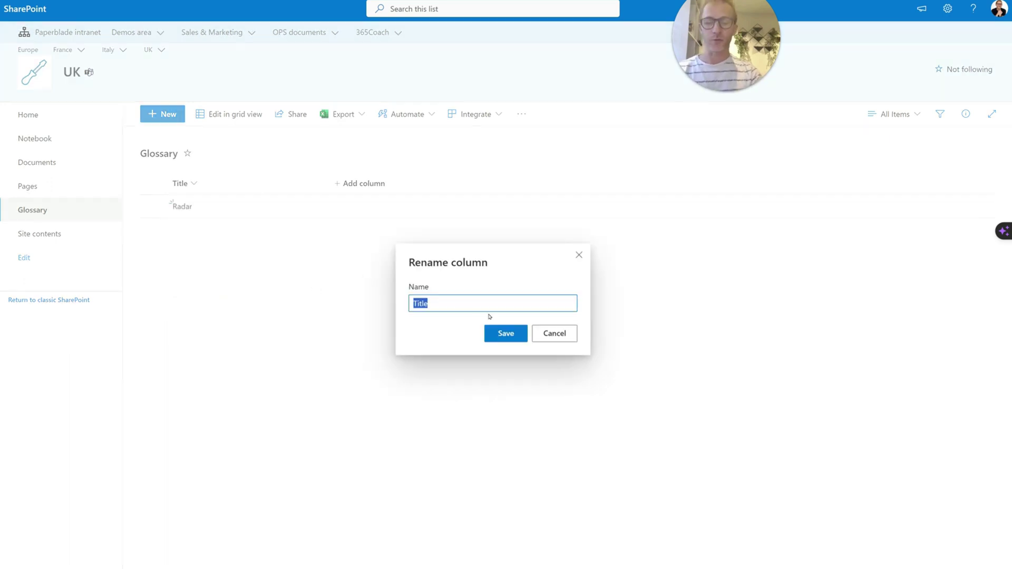
pyautogui.write('Term')
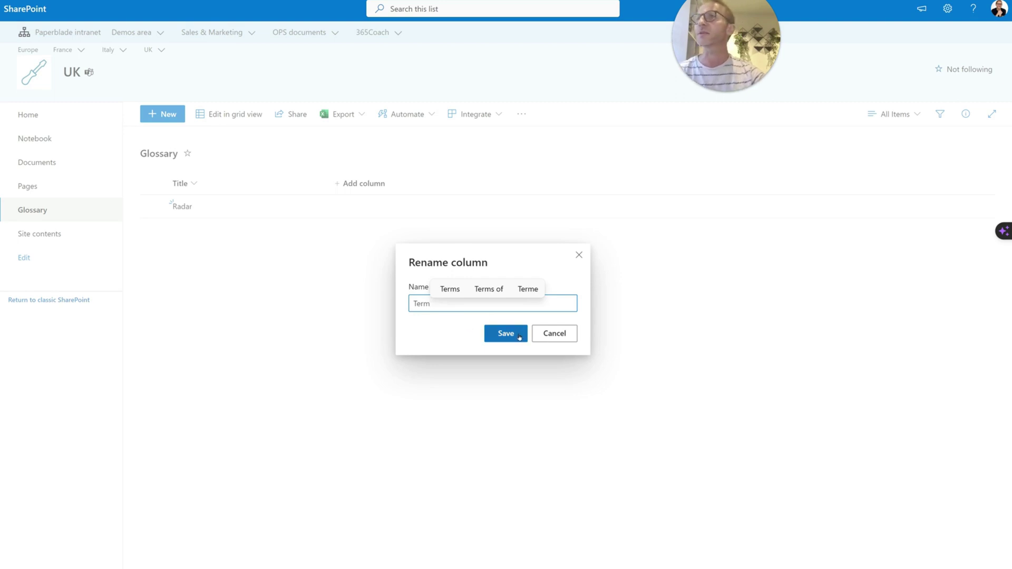
pyautogui.hotkey('ctrl', 'a')
pyautogui.write('Entry')
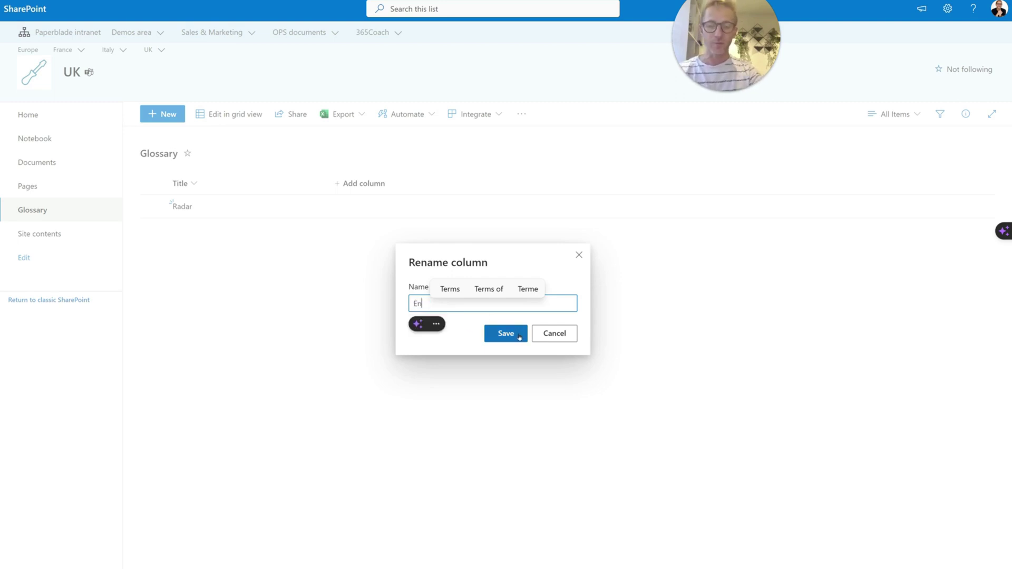
pyautogui.click(519, 335)
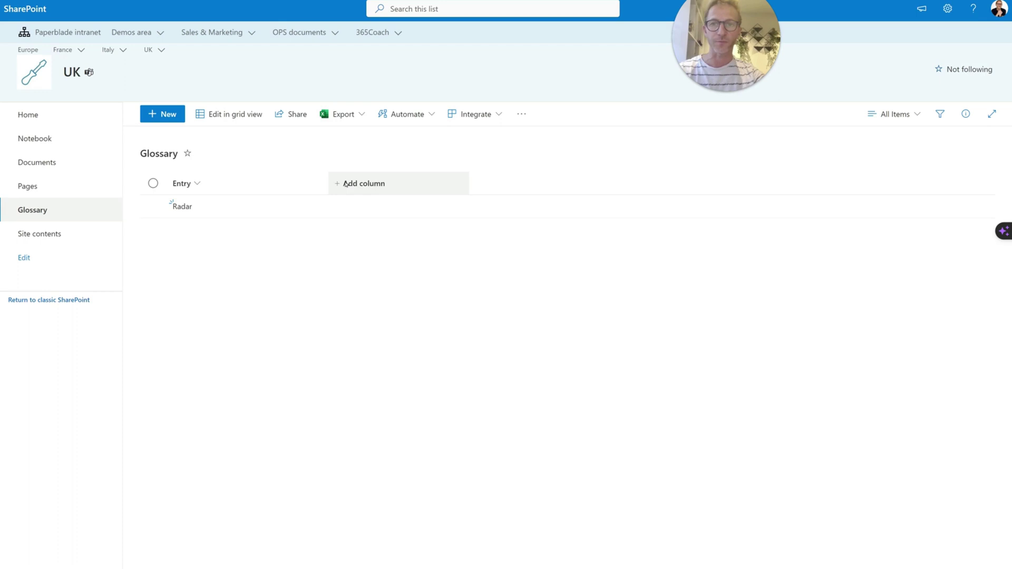
# Start a new column of type Multiple lines of text.
pyautogui.click(376, 189)
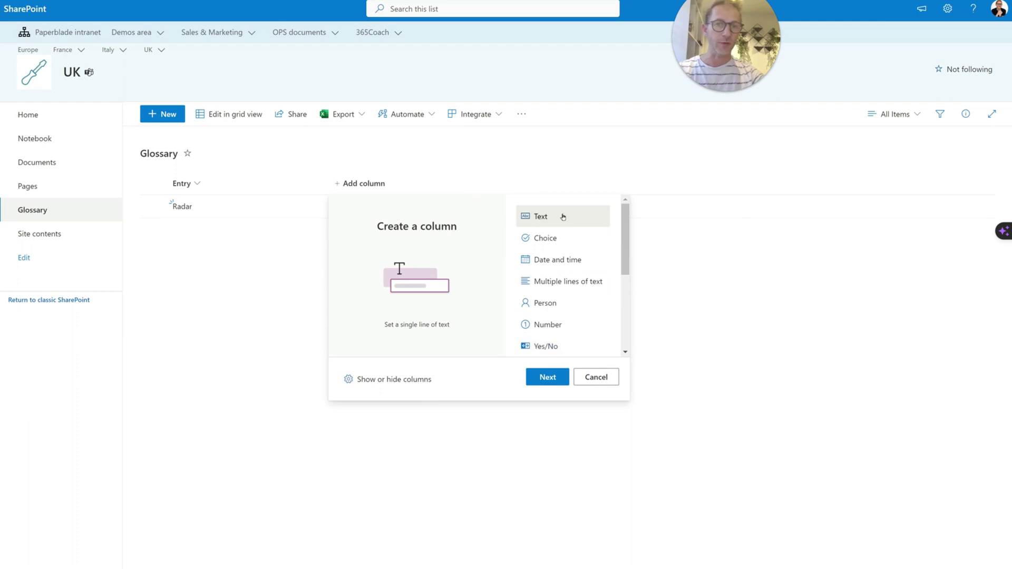
pyautogui.click(566, 282)
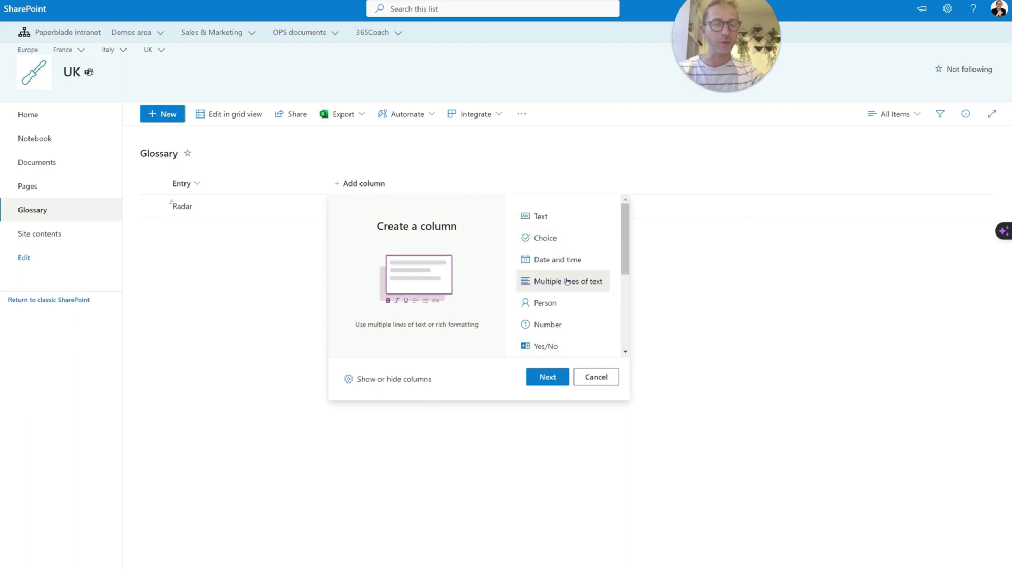
pyautogui.click(561, 379)
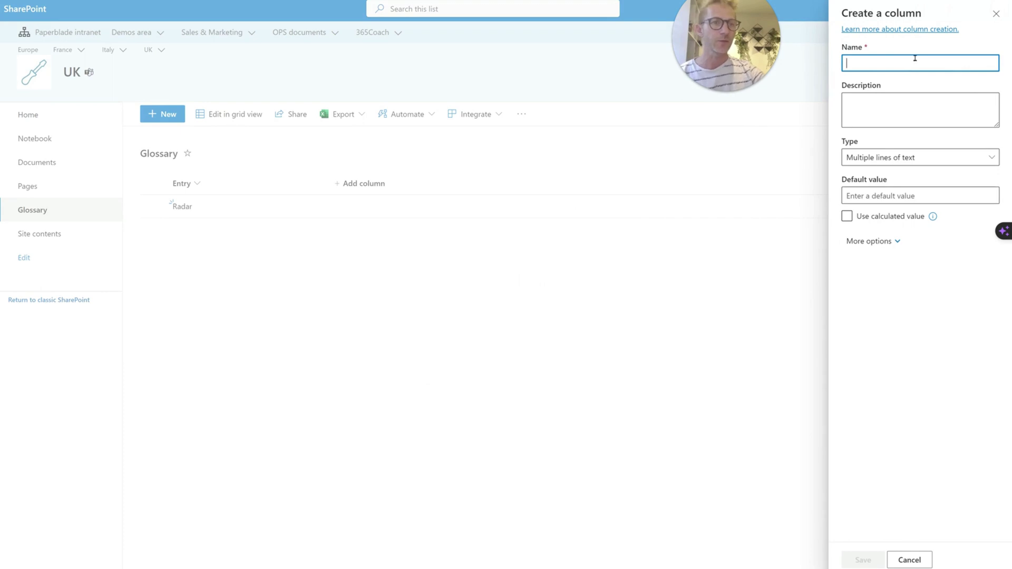
# Name the column 'Explanation' and leave Require turned off under More options.
pyautogui.write('Exaplanation')
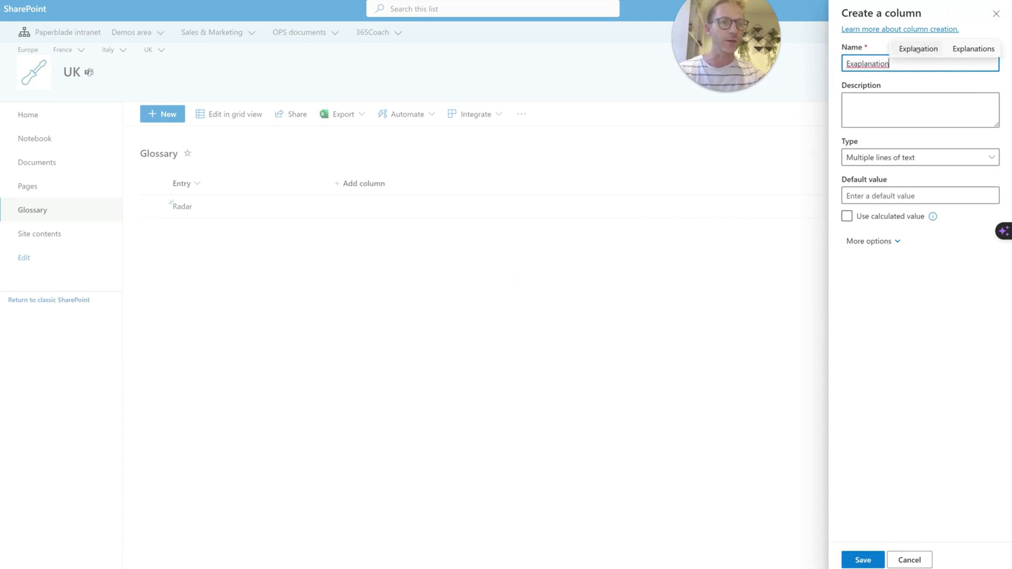
pyautogui.click(917, 48)
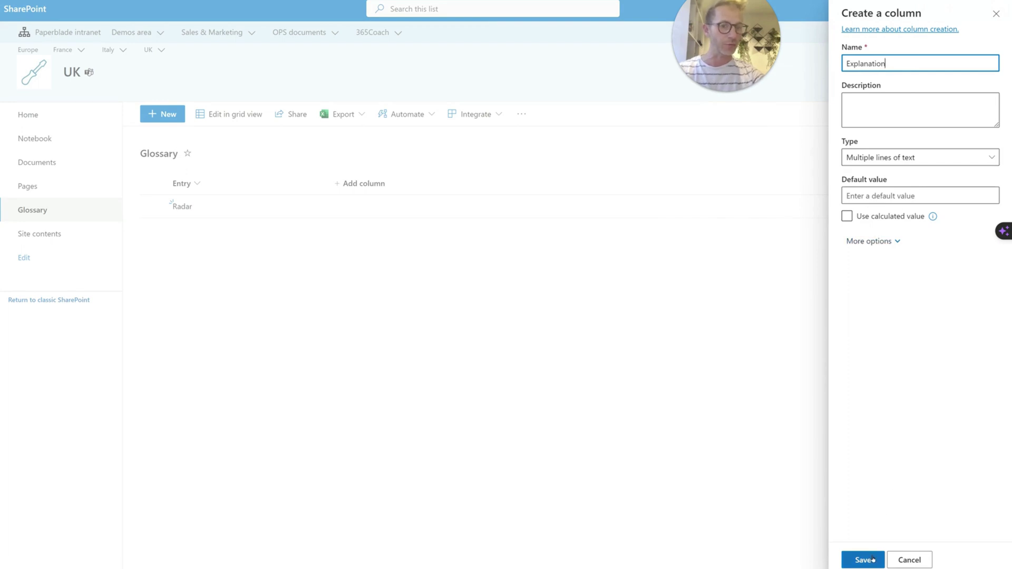
pyautogui.click(875, 242)
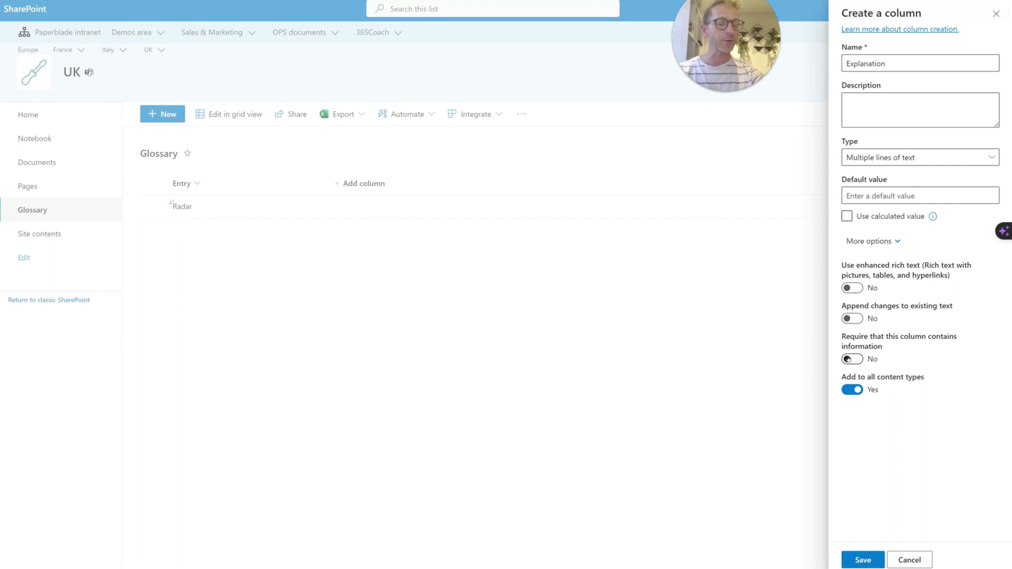
pyautogui.click(860, 361)
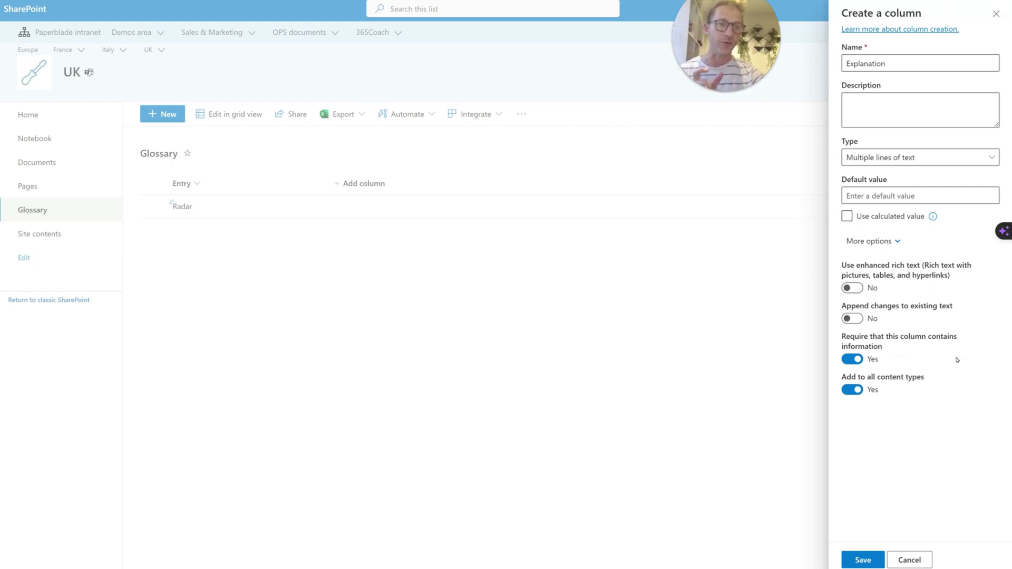
pyautogui.click(855, 359)
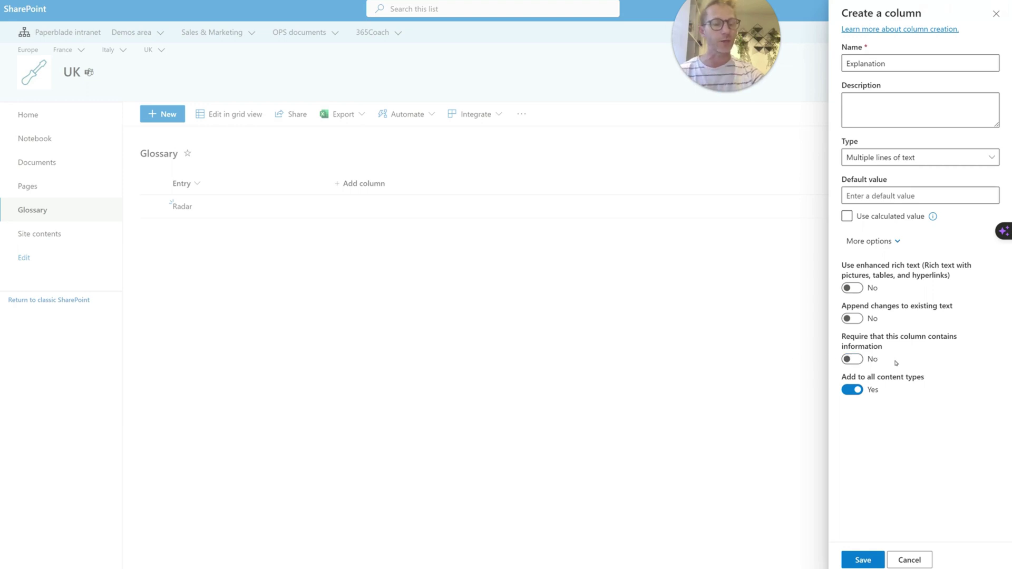
# Save the Explanation column and paste the remaining glossary entries below Radar in grid view.
pyautogui.click(864, 560)
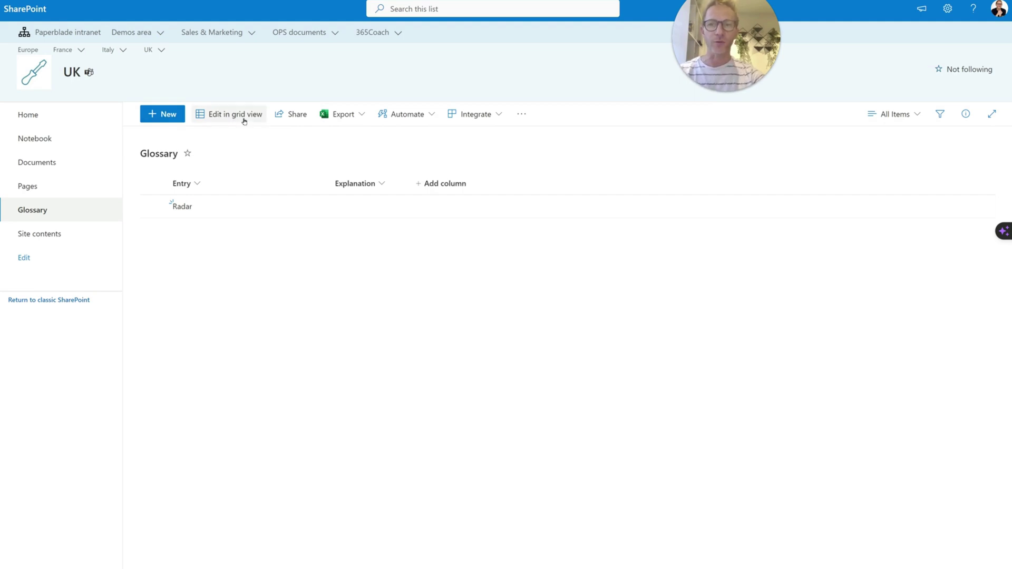
pyautogui.click(227, 115)
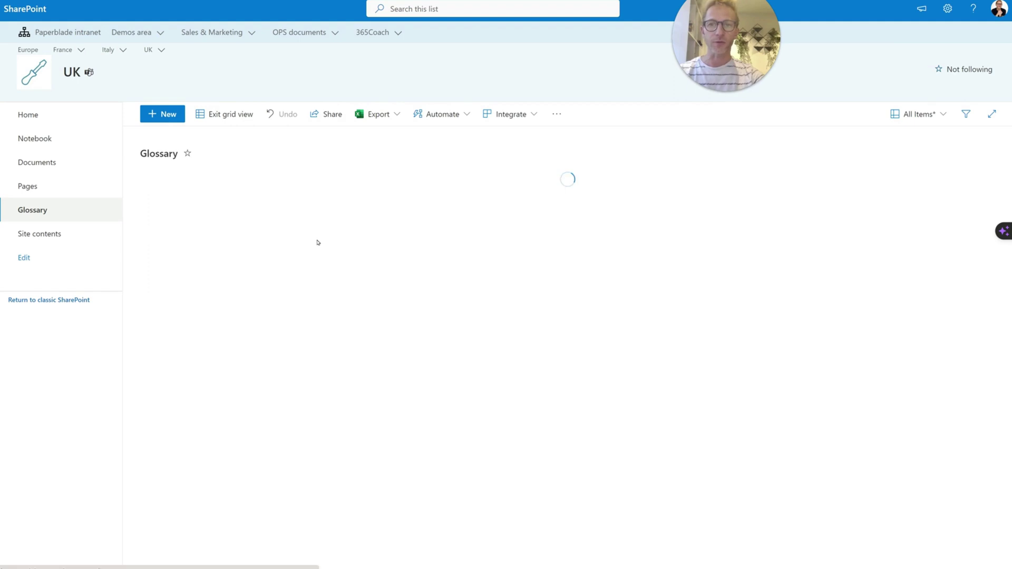
pyautogui.click(292, 207)
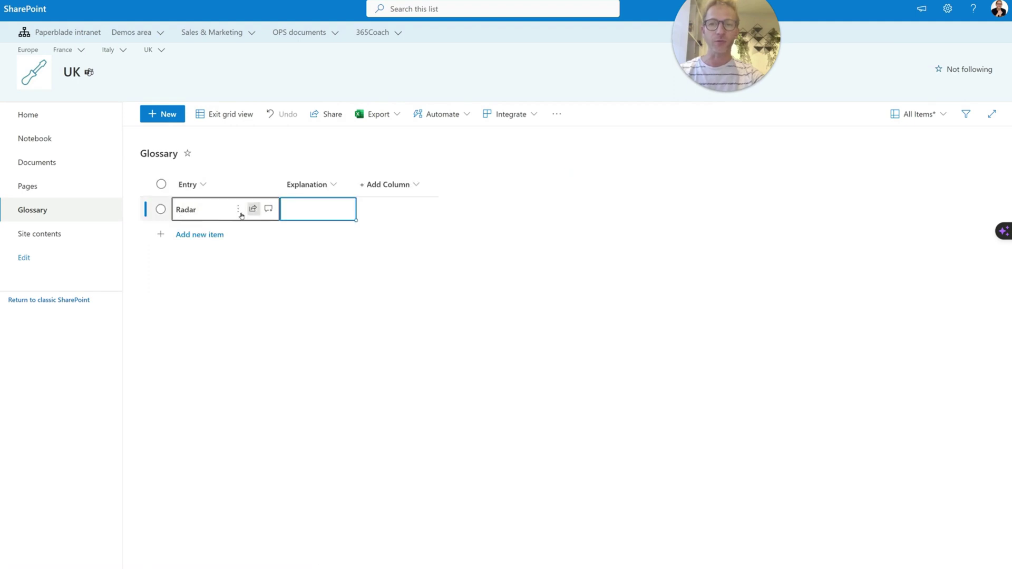
pyautogui.click(211, 216)
pyautogui.click(212, 215)
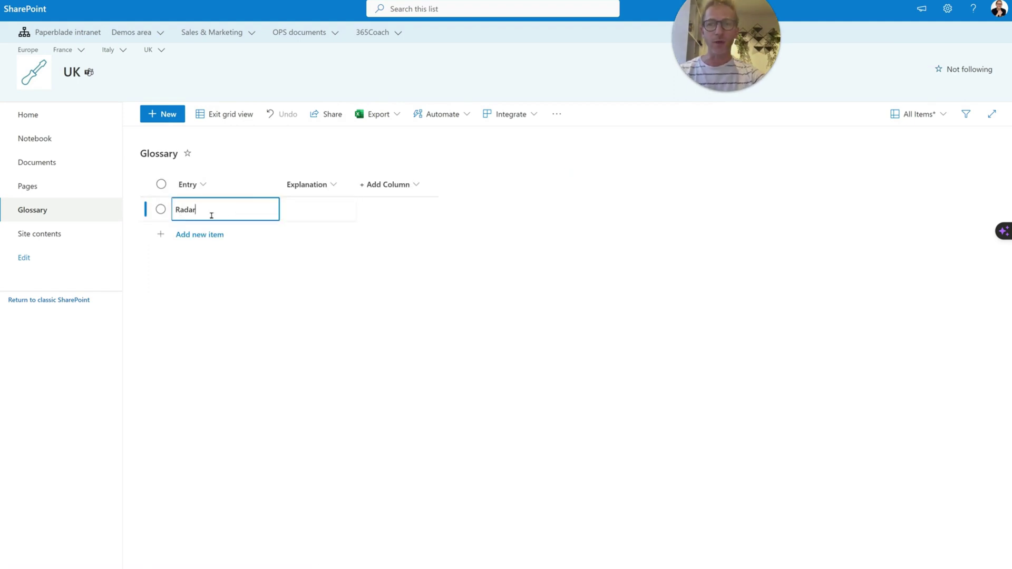
pyautogui.click(202, 237)
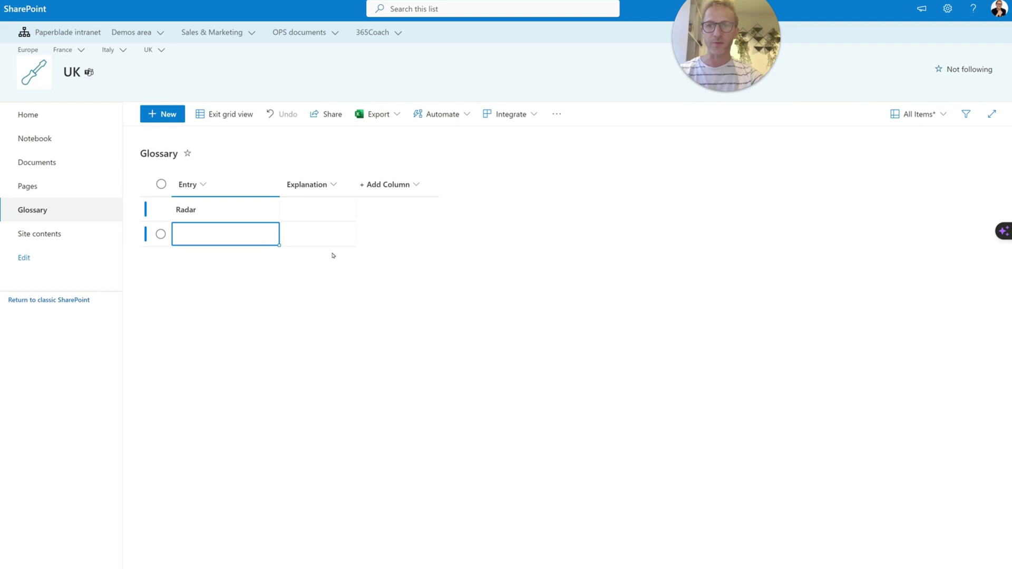
pyautogui.write('CRM (Customer Relationship Management) Dynamics 365 SharePoint OneDrive Microsoft Teams Excel')
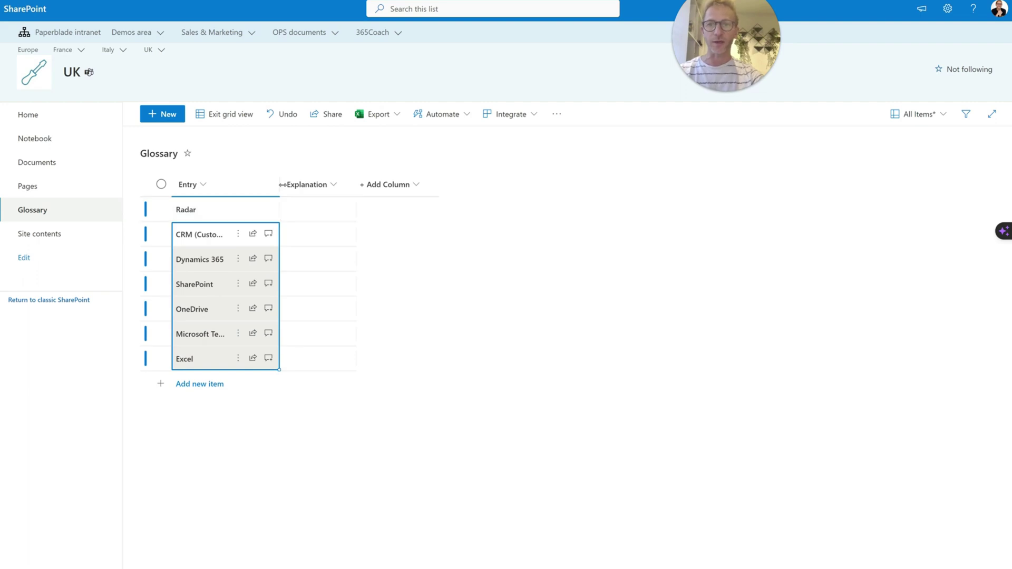
# Widen the Entry and Explanation columns and paste explanations for all seven entries.
pyautogui.moveTo(280, 184); pyautogui.dragTo(428, 185)
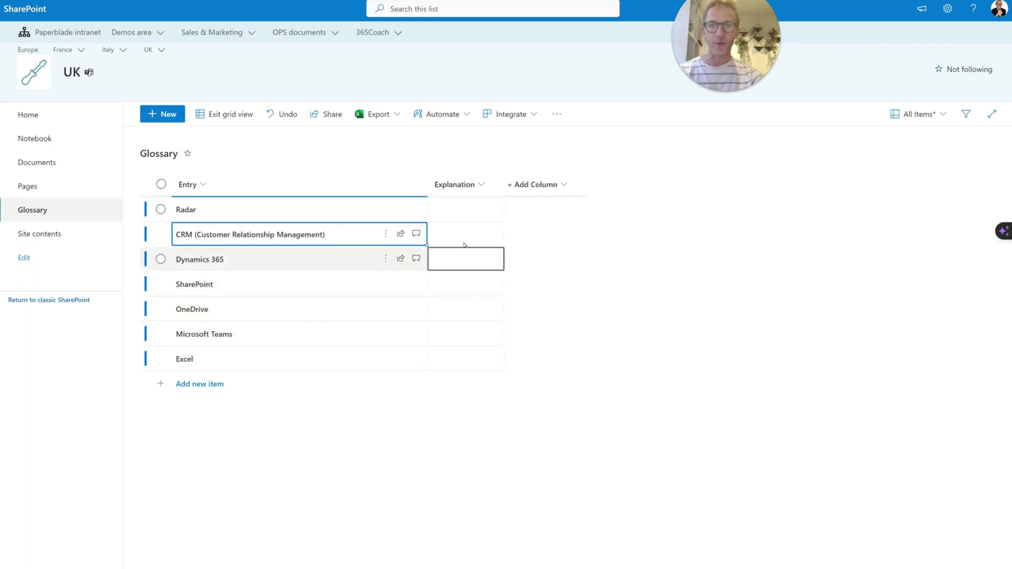
pyautogui.click(466, 211)
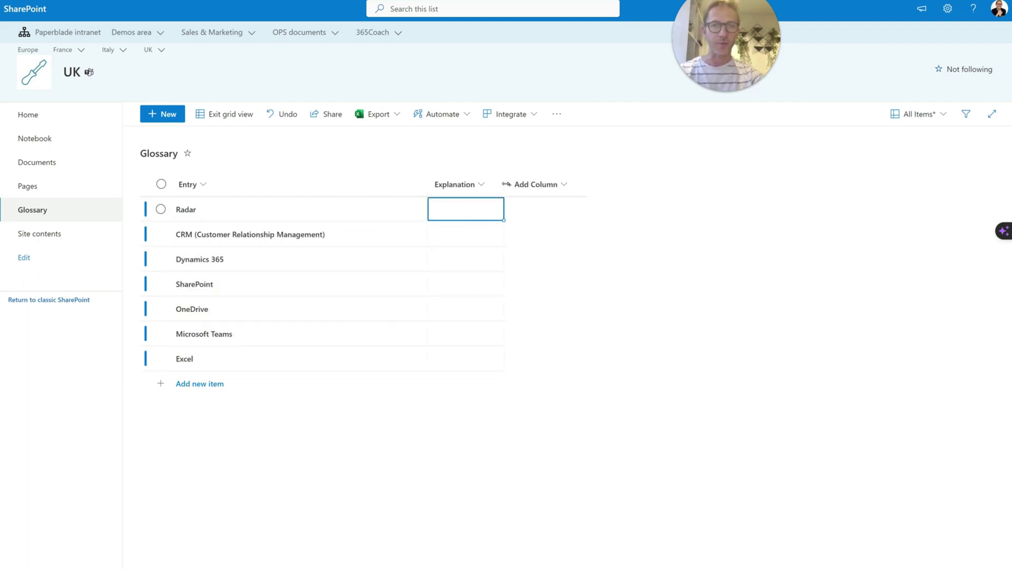
pyautogui.moveTo(504, 184); pyautogui.dragTo(739, 184)
pyautogui.click(601, 207)
pyautogui.write('asdasdasdasddsa')
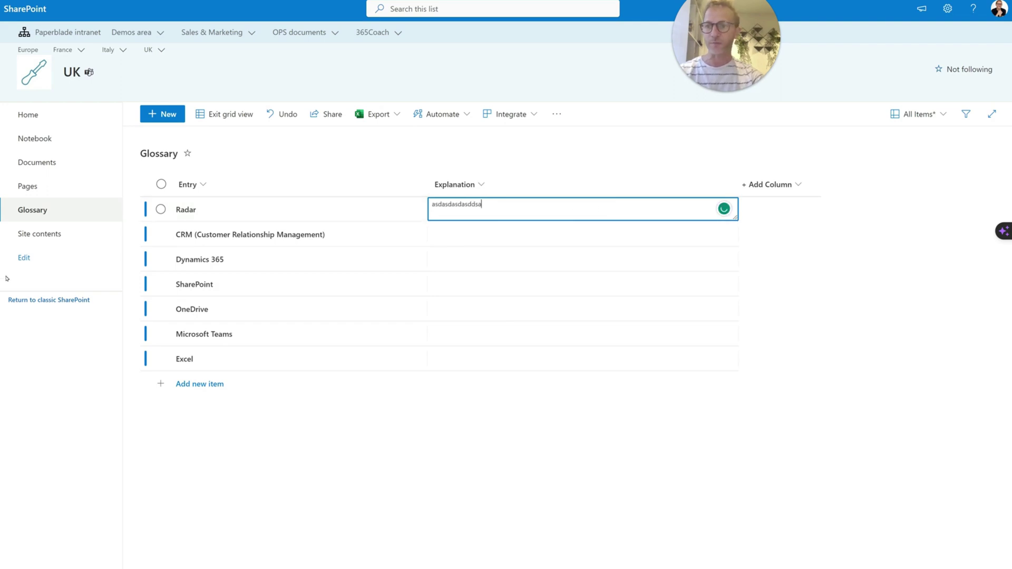
pyautogui.press('Escape')
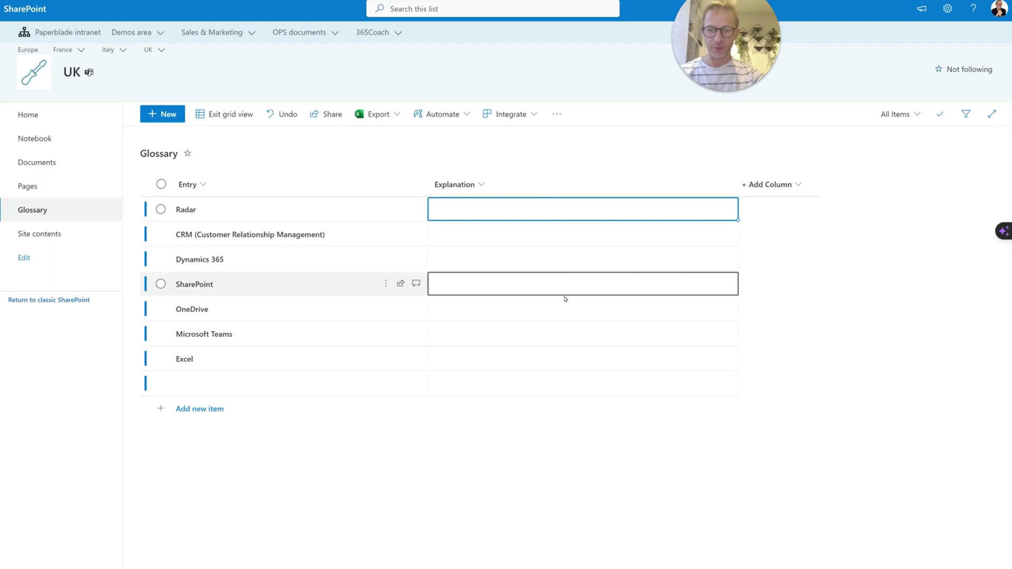
pyautogui.write("A software system used to manage interactions with customers and potential customers, typically used for sales and marketing activities. Microsoft's suite of enterprise resource planning (ERP) and customer relationship management (CRM) applications, designed to streamline business processes. Microsoft's suite of enterprise resource planning (ERP) and customer relationship management (CRM) applications, designed to streamline business processes. A collaboration platform that allows organizations to store, manage, and share documents and information in a centralized way. Microsoft's cloud-based file storage and synchronization service, enabling users to access their files from anywhere with an internet connection. A communication and collaboration platform that integrates chat, video conferencing, file sharing, and more for team collaboration Microsoft's spreadsheet application used for data analysis and visualization.")
pyautogui.click(484, 407)
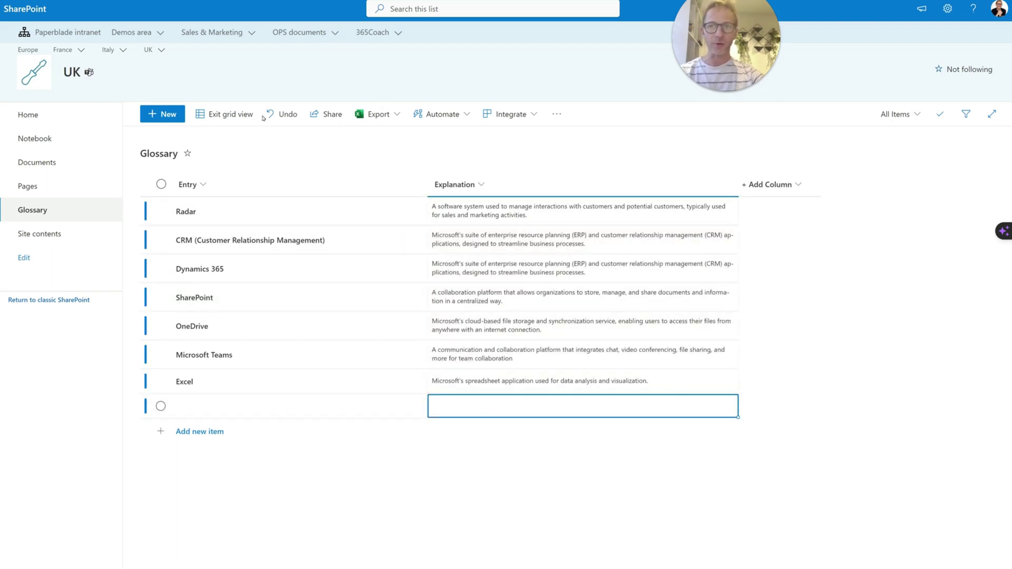
# Exit grid view and check the All Items view and Explanation column menus.
pyautogui.click(241, 116)
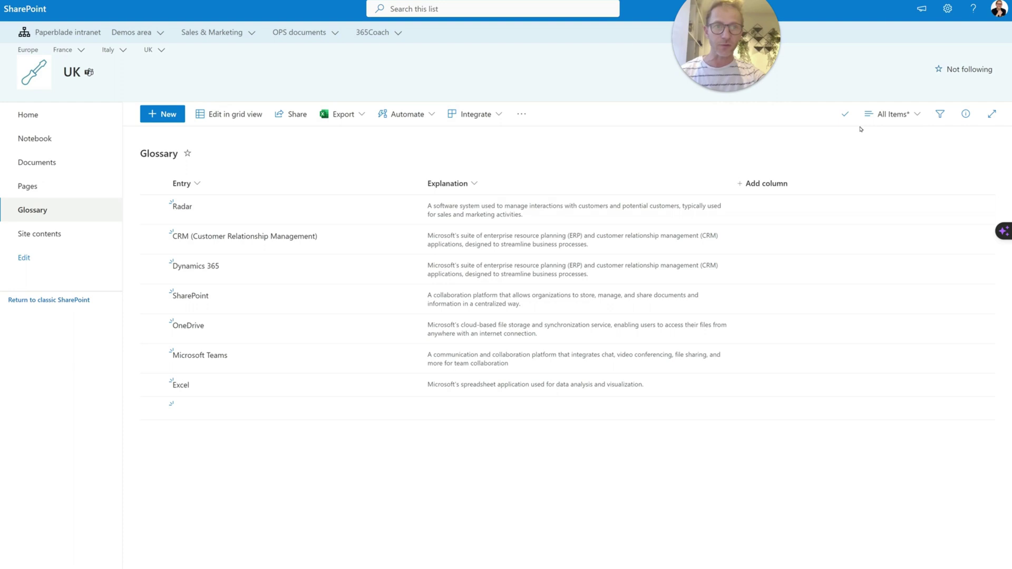
pyautogui.click(892, 114)
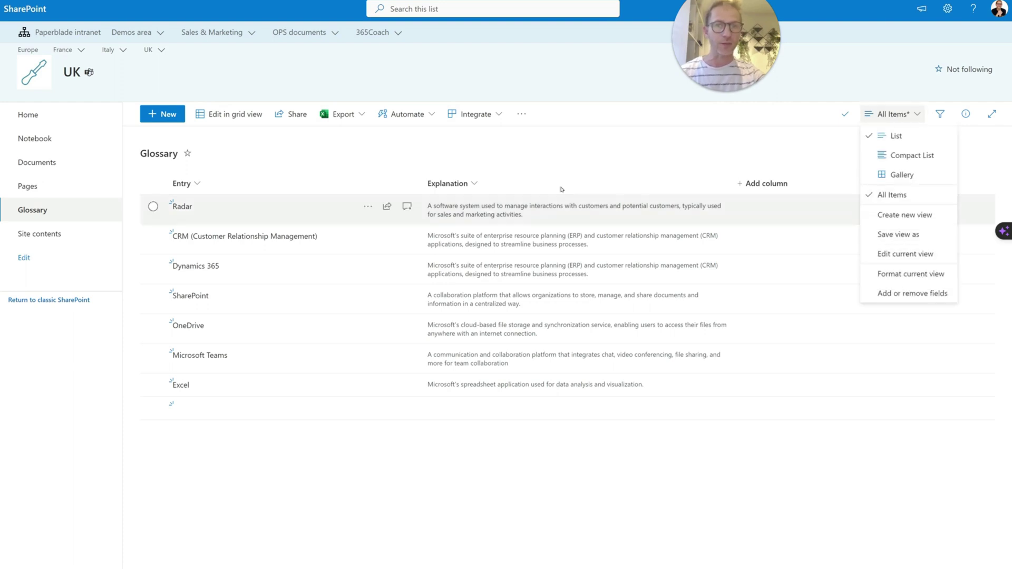
pyautogui.click(470, 184)
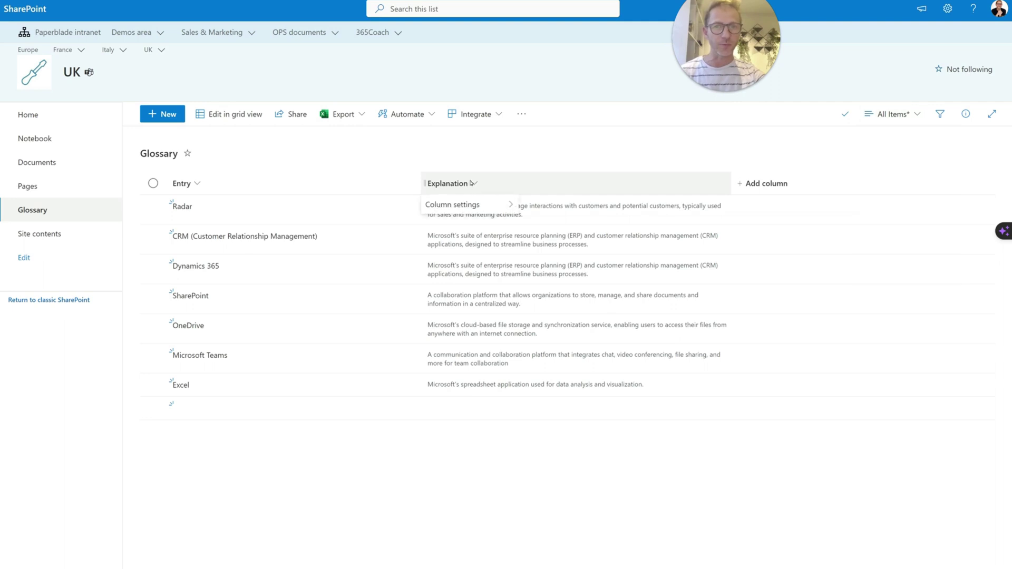
pyautogui.press('Escape')
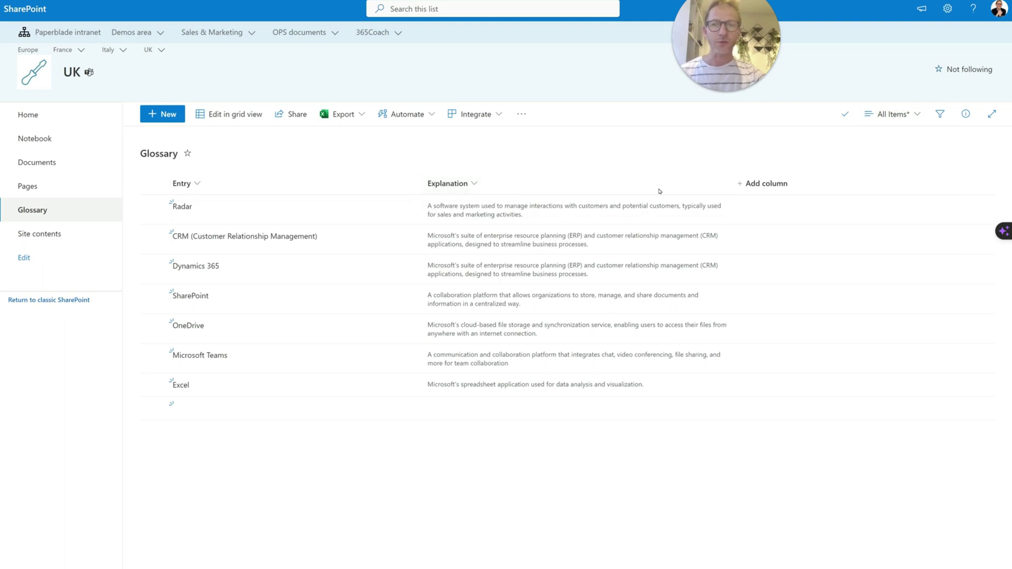
# Create a Choice column named 'Category' with choices Sector 1: Bronze, Sector 2: Silver, Sector 3: Gold.
pyautogui.click(762, 188)
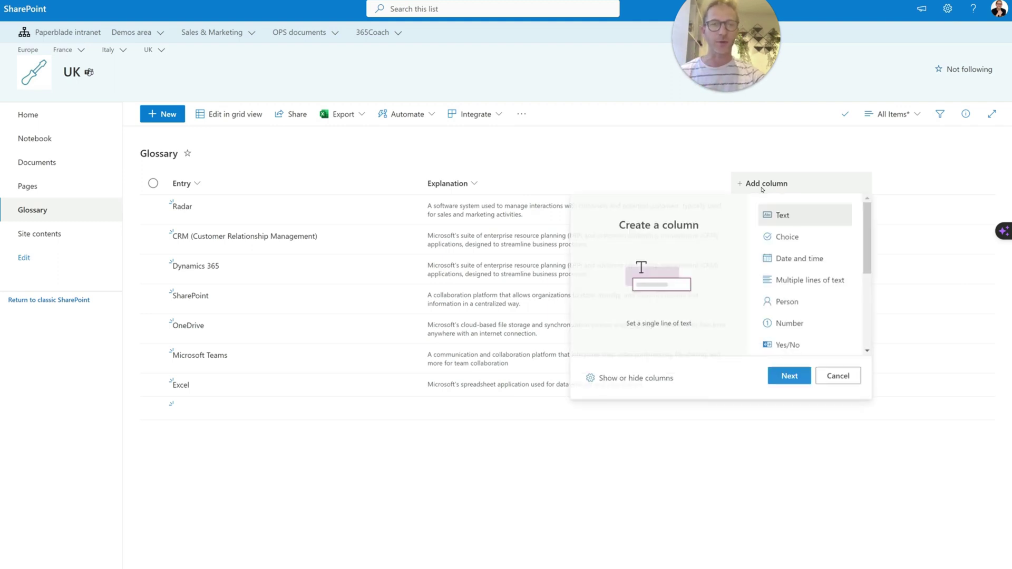
pyautogui.click(797, 240)
pyautogui.click(789, 378)
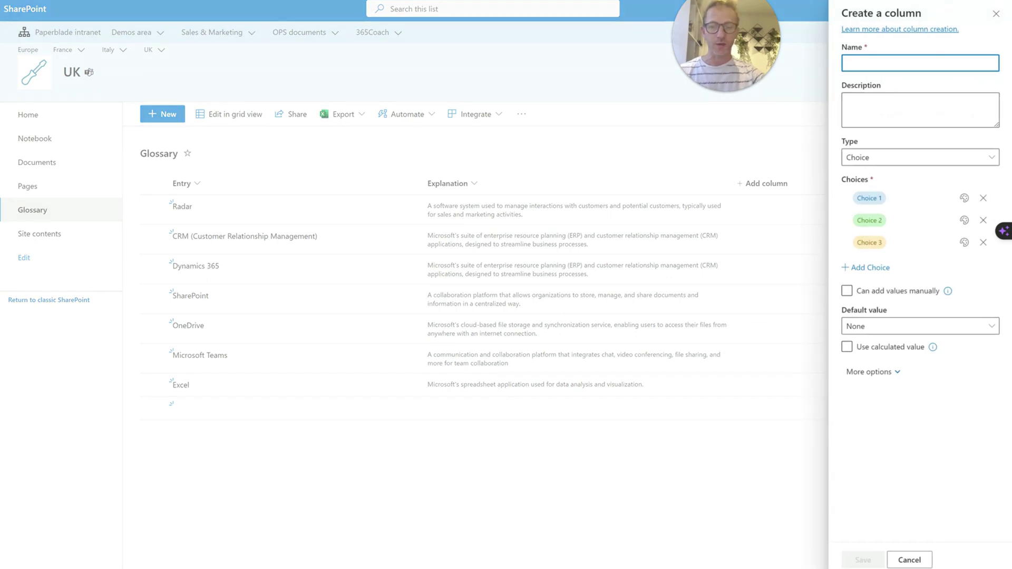
pyautogui.write('Category')
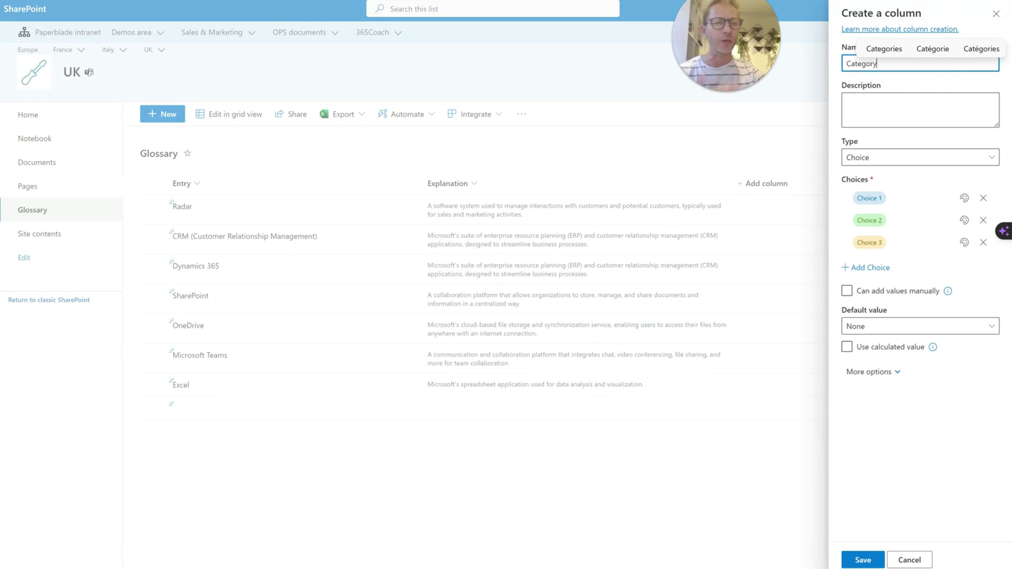
pyautogui.click(884, 107)
pyautogui.click(896, 198)
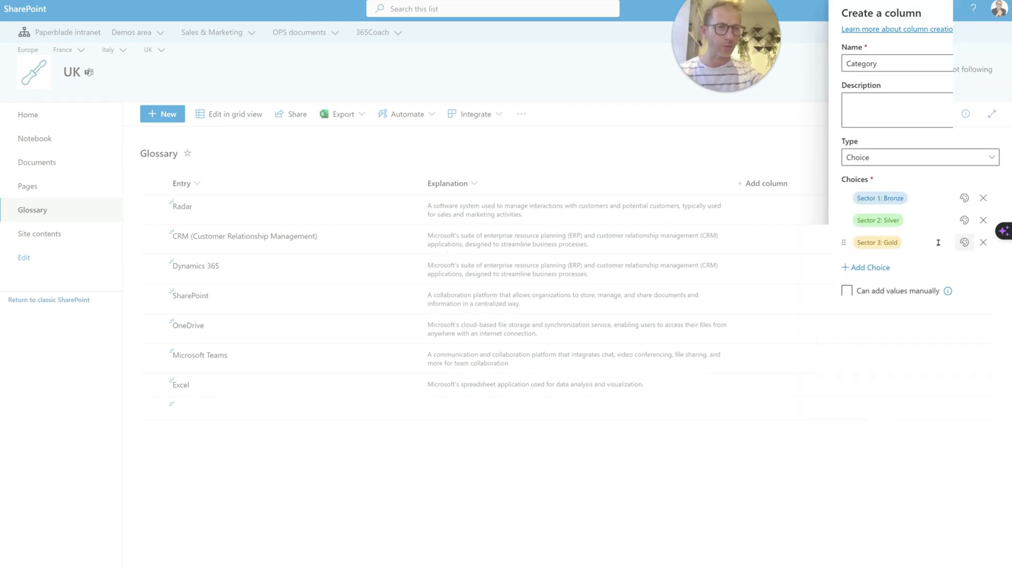
# Colour Sector 2: Silver grey and Sector 1: Bronze dark amber, then save the column.
pyautogui.click(965, 222)
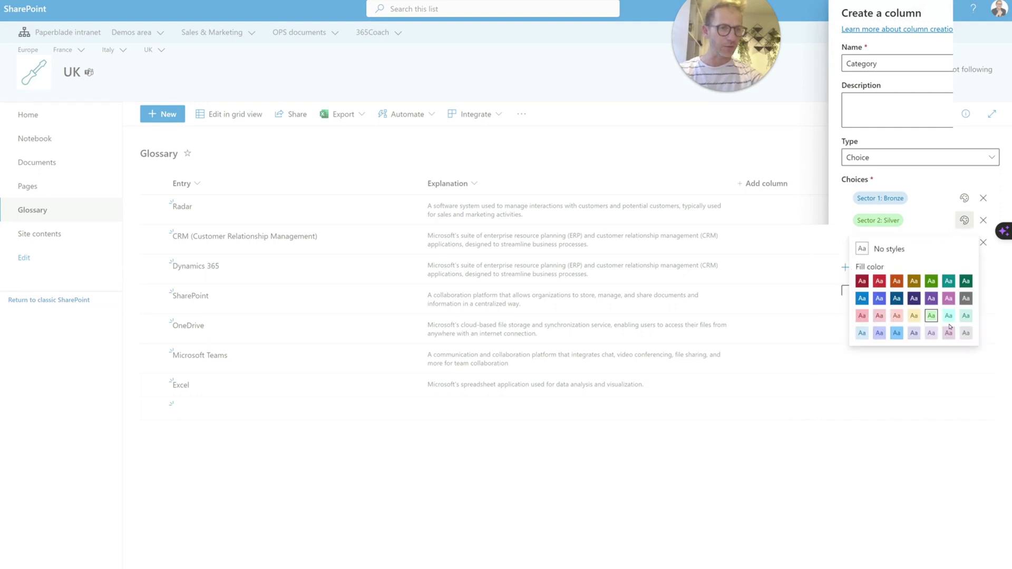
pyautogui.click(966, 334)
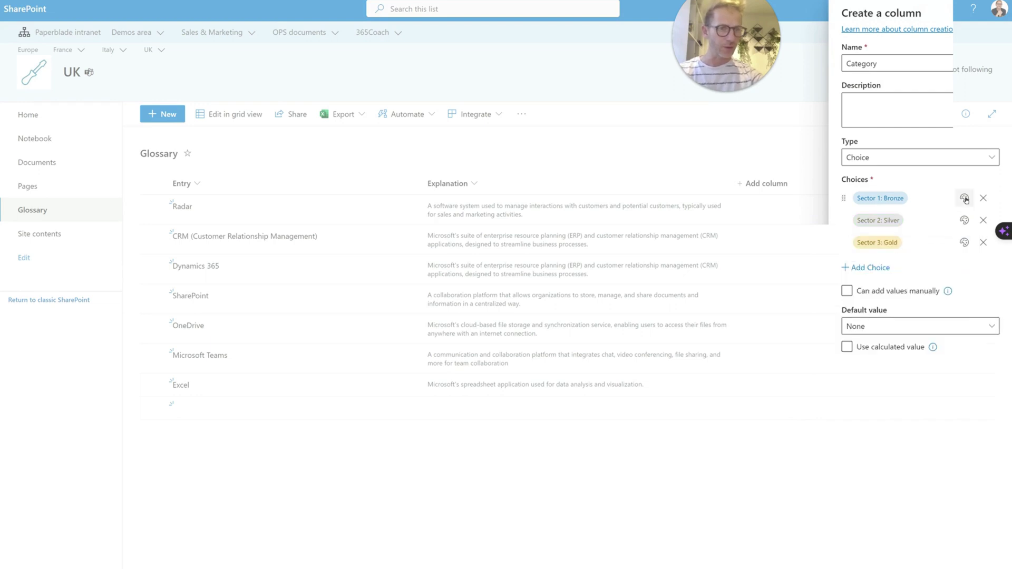
pyautogui.click(964, 198)
pyautogui.click(916, 259)
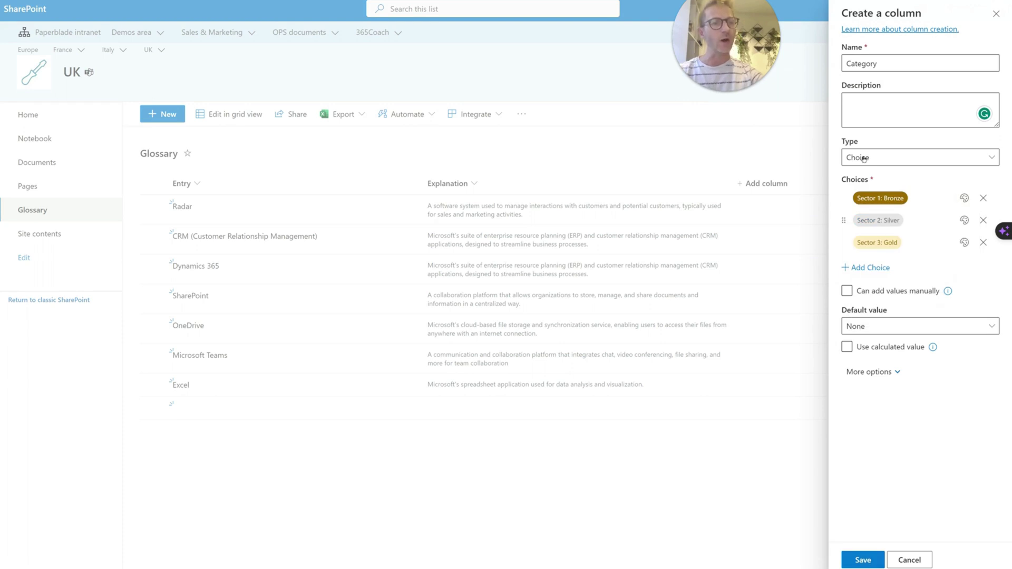
pyautogui.click(862, 559)
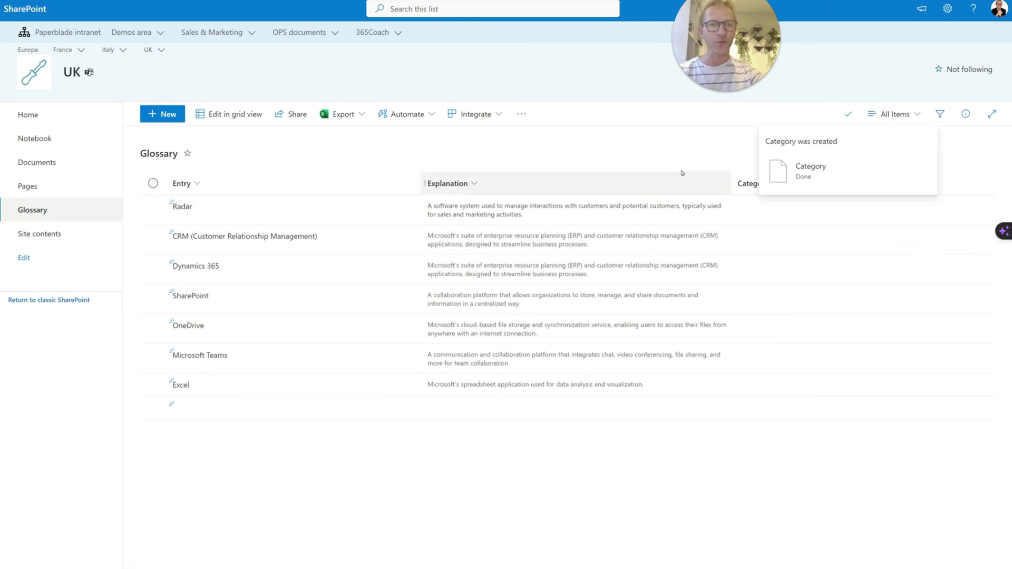
# In grid view, set Sector 1: Bronze for Radar, CRM, Dynamics 365 and Excel.
pyautogui.click(238, 114)
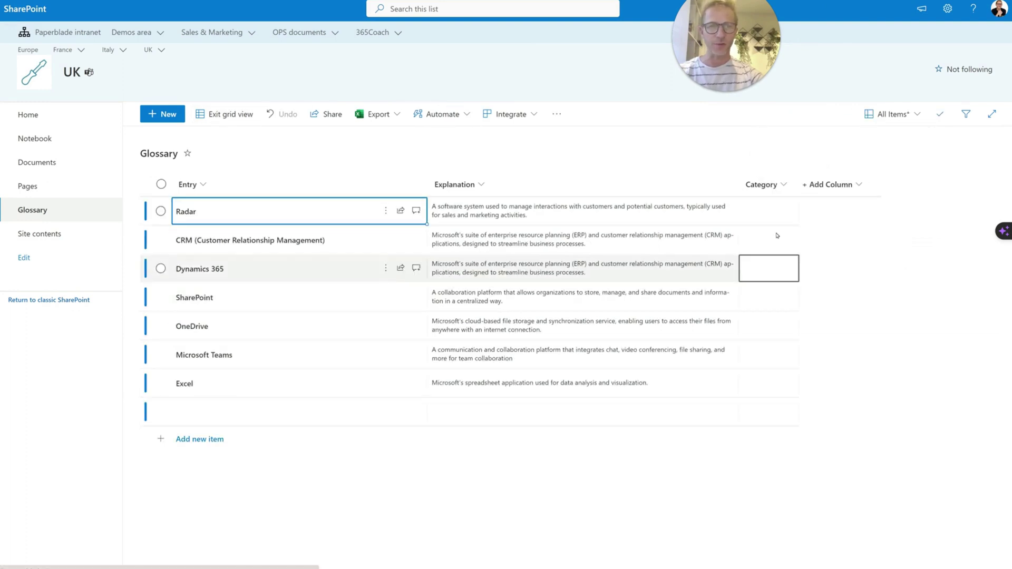
pyautogui.click(772, 212)
pyautogui.click(773, 212)
pyautogui.click(770, 235)
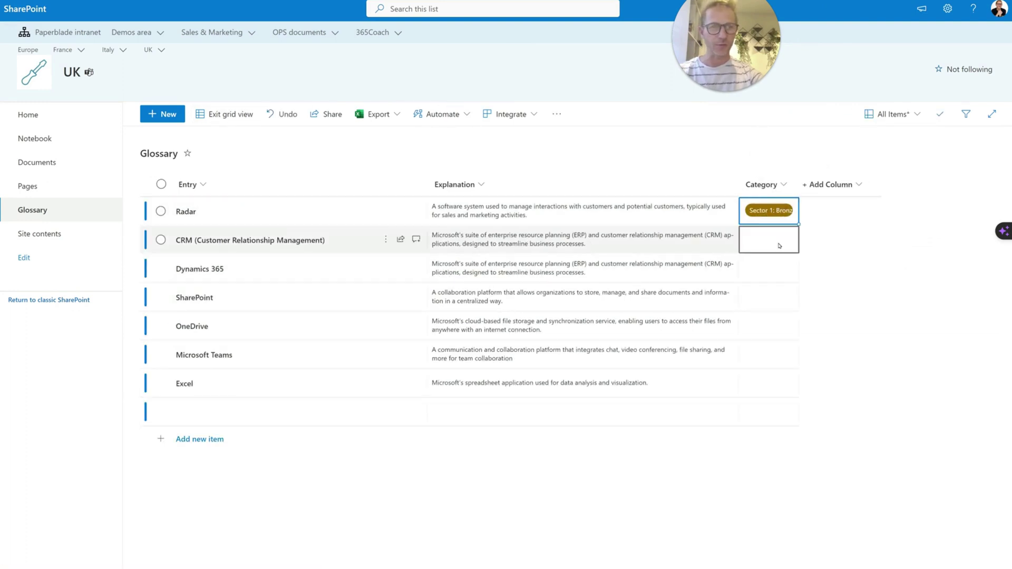
pyautogui.moveTo(802, 184); pyautogui.dragTo(889, 185)
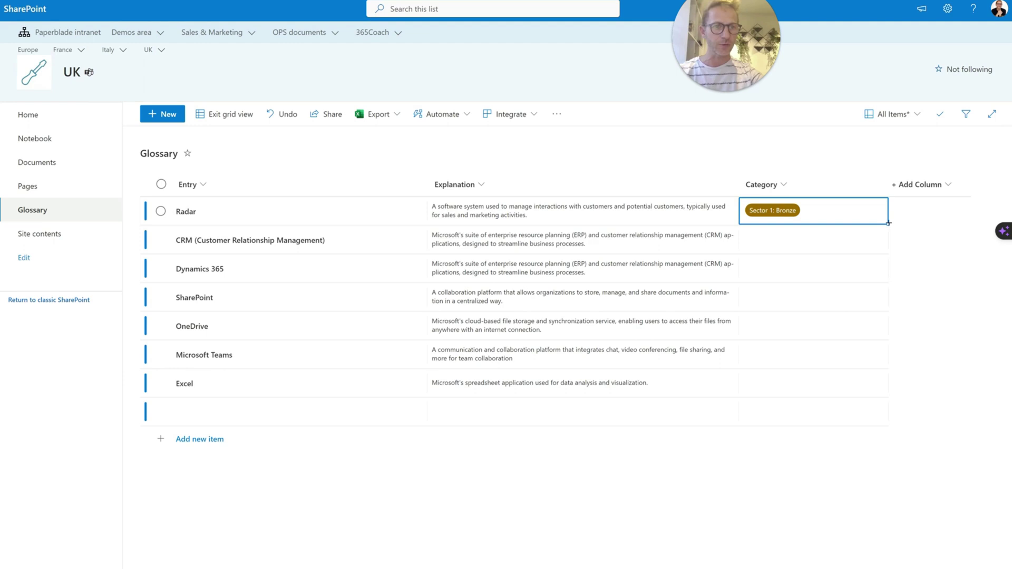
pyautogui.moveTo(889, 223); pyautogui.dragTo(887, 269)
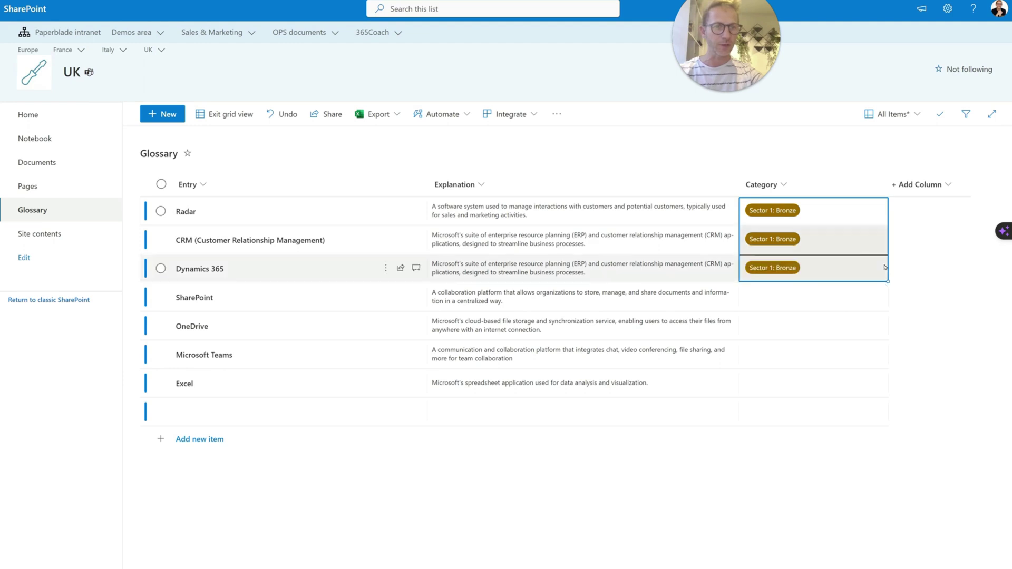
pyautogui.click(857, 243)
pyautogui.hotkey('ctrl', 'c')
pyautogui.click(840, 384)
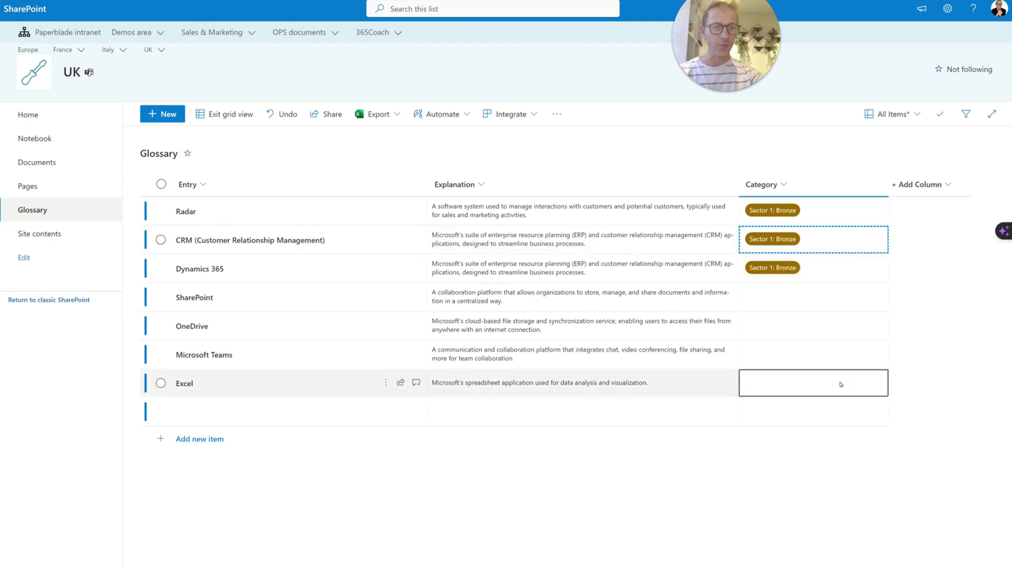
pyautogui.hotkey('ctrl', 'v')
# Set SharePoint and OneDrive to Sector 2: Silver, Microsoft Teams to Sector 3: Gold, and exit grid view.
pyautogui.click(845, 309)
pyautogui.click(845, 309)
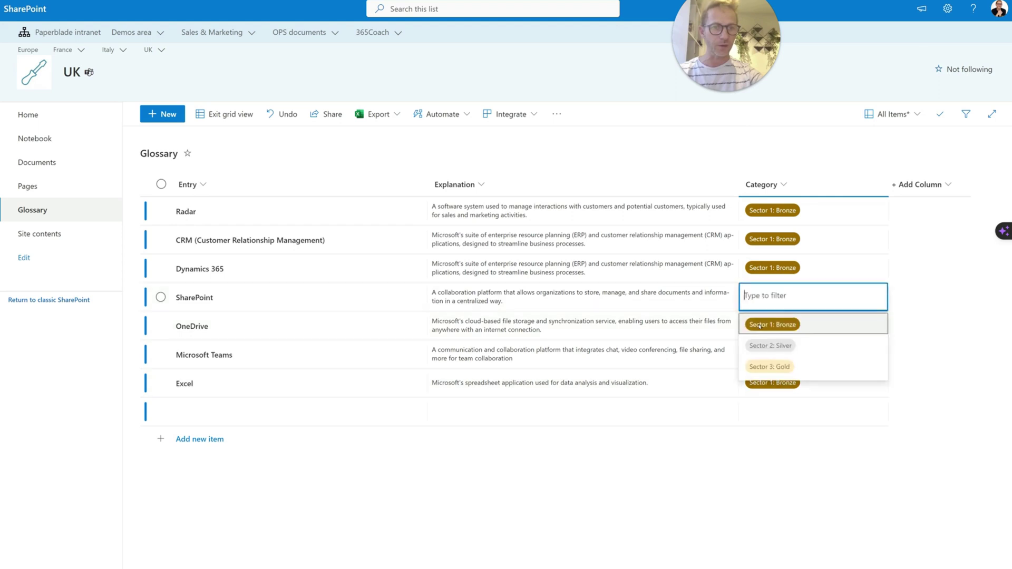
pyautogui.click(805, 345)
pyautogui.click(835, 328)
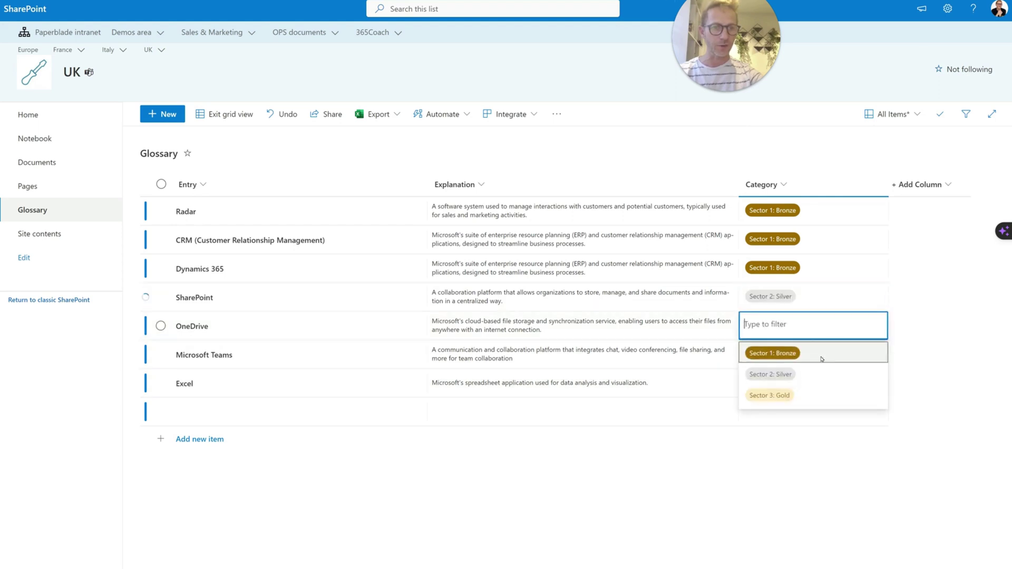
pyautogui.click(813, 376)
pyautogui.click(820, 366)
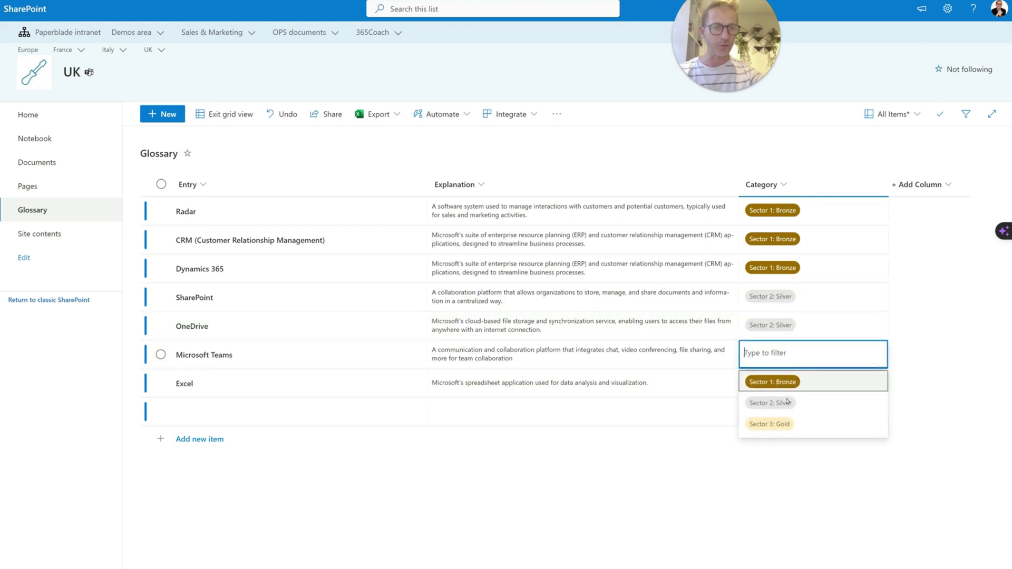
pyautogui.click(793, 419)
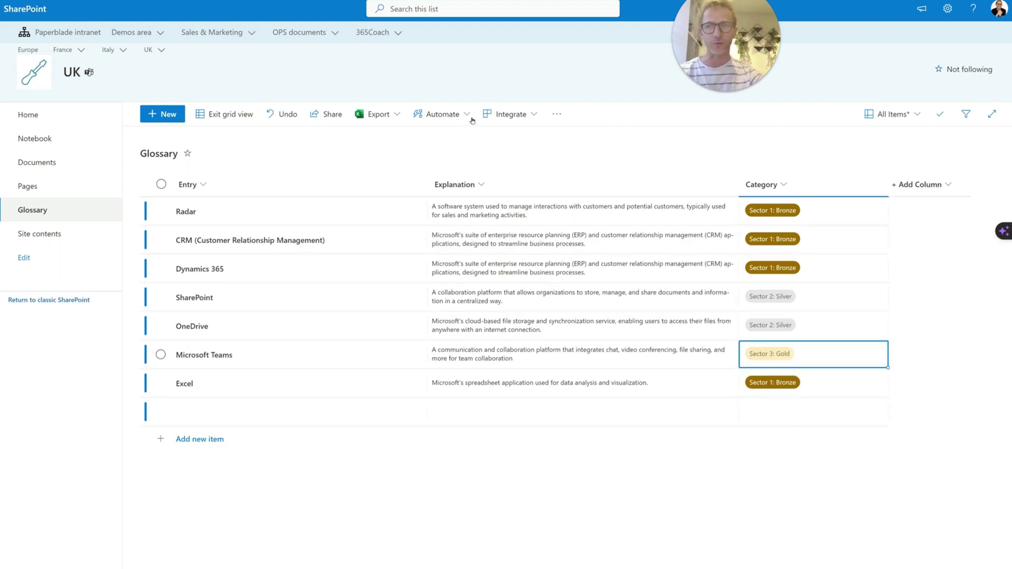
pyautogui.click(225, 116)
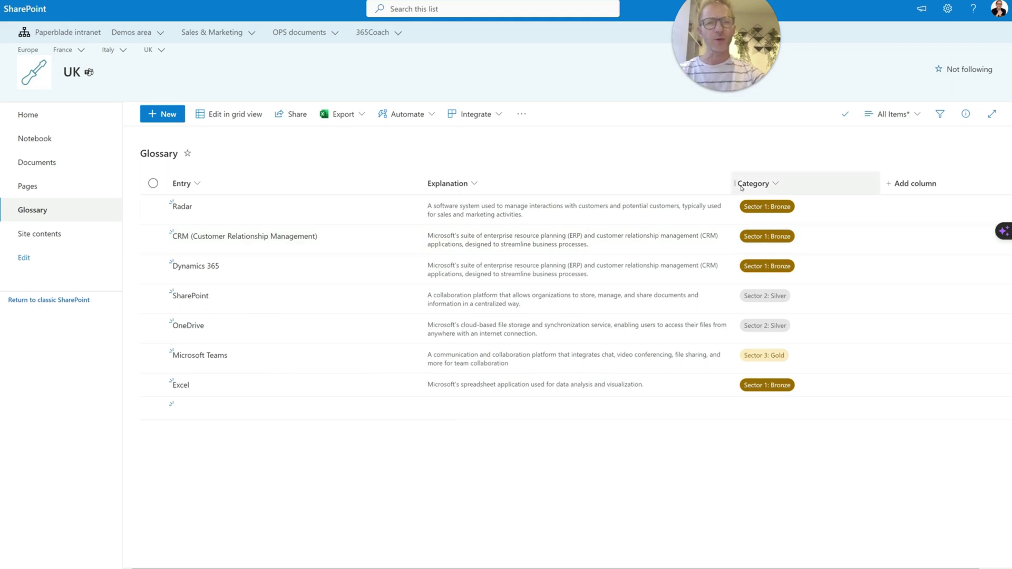
# Group the Glossary entries by Category, then collapse and expand the Bronze and Silver groups to check them.
pyautogui.click(780, 183)
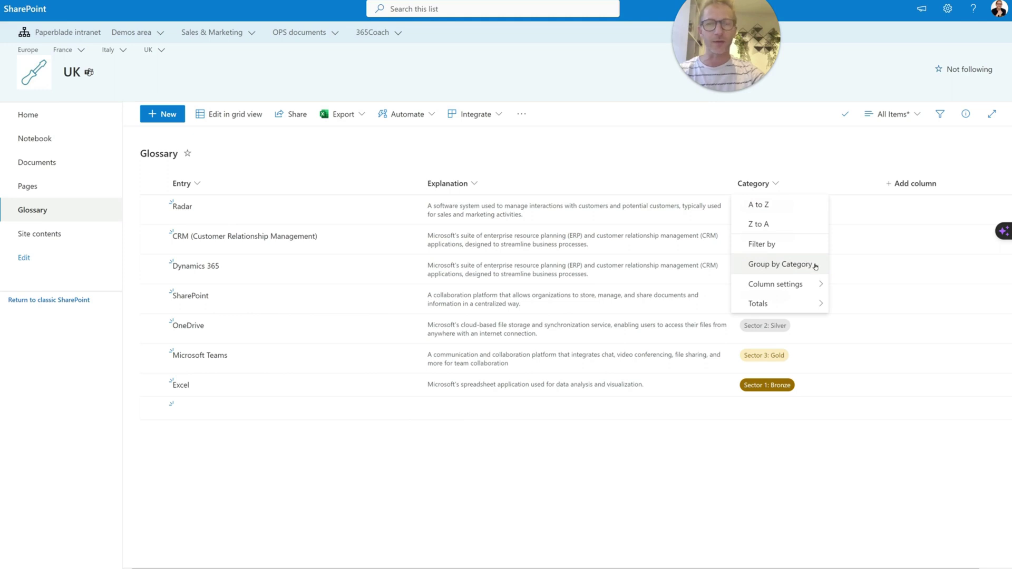
pyautogui.click(780, 264)
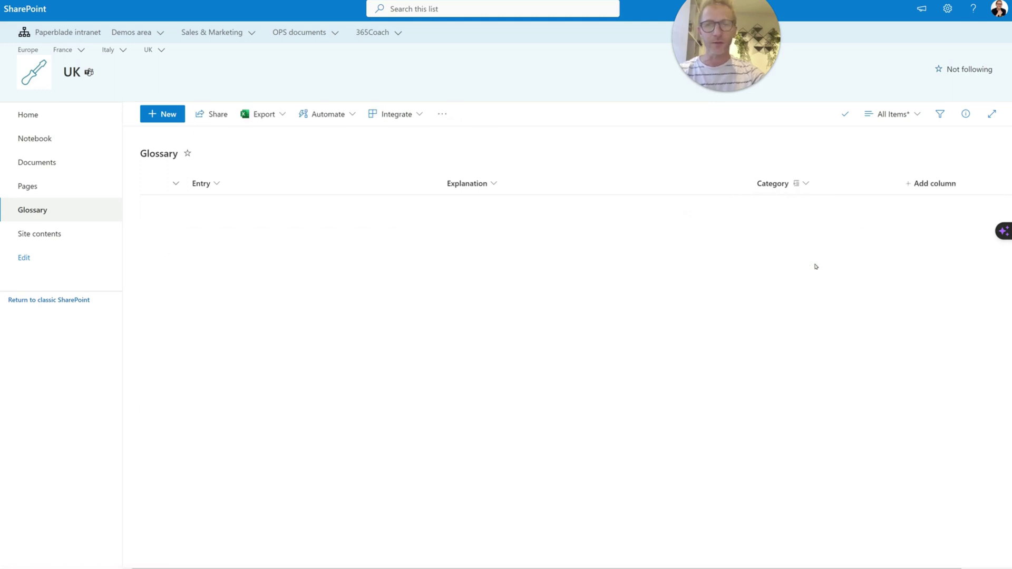
pyautogui.click(176, 185)
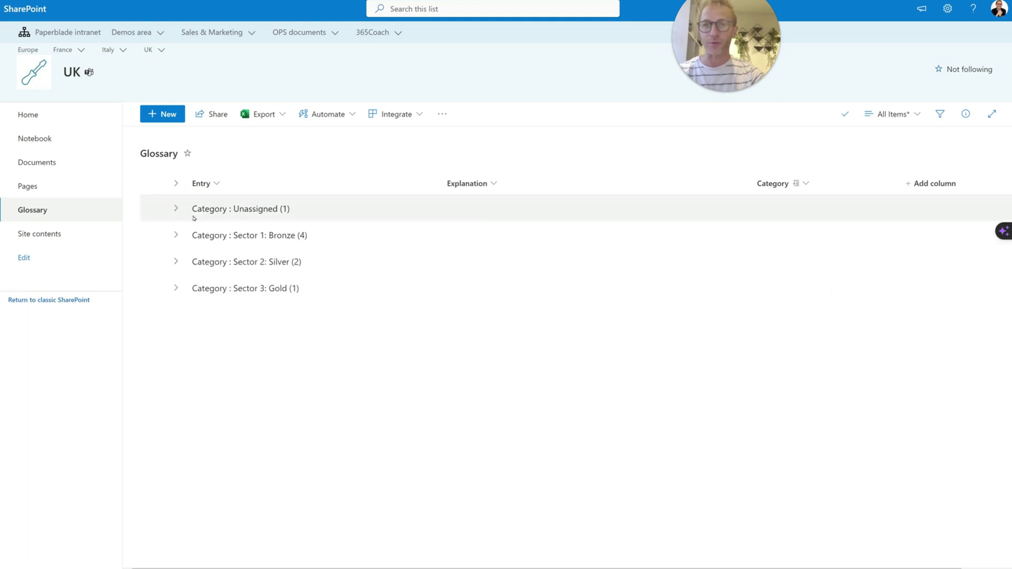
pyautogui.click(180, 186)
pyautogui.click(180, 186)
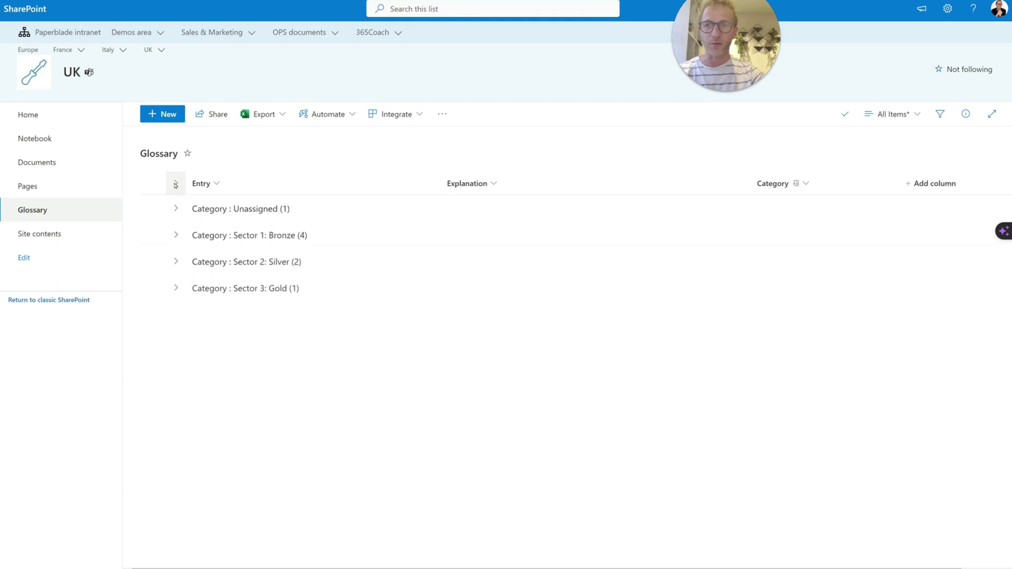
pyautogui.click(177, 262)
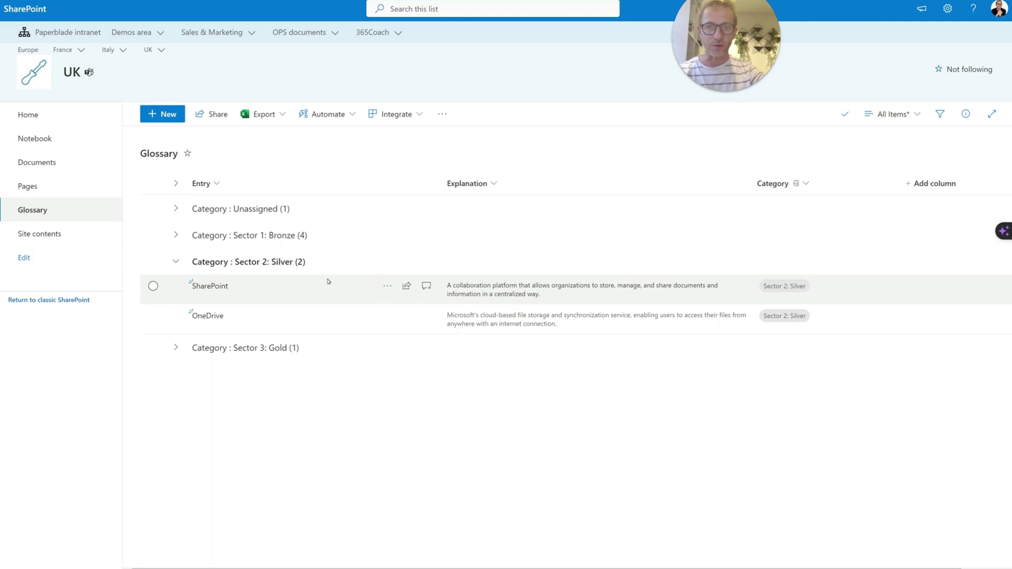
pyautogui.click(177, 262)
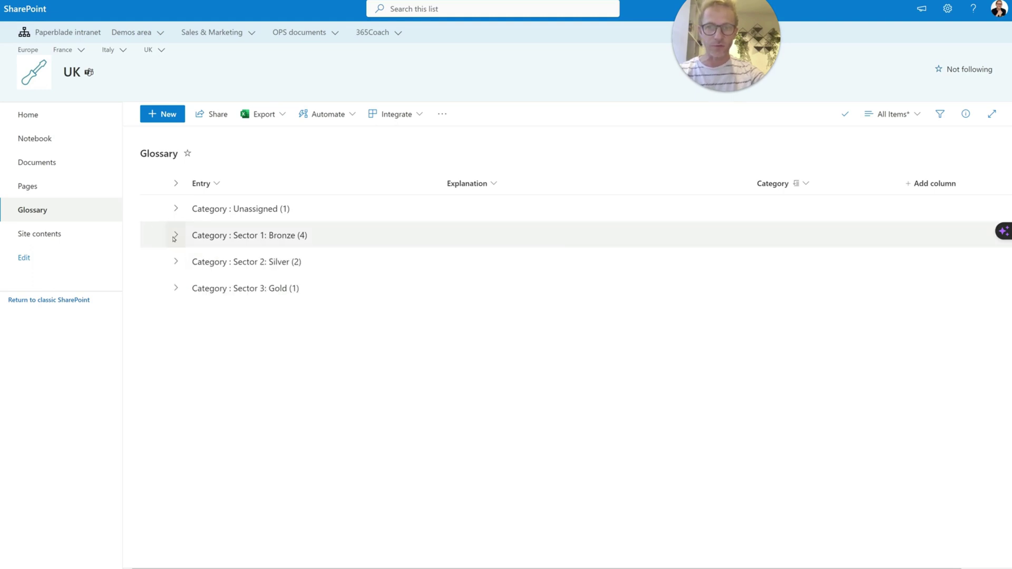
pyautogui.click(175, 237)
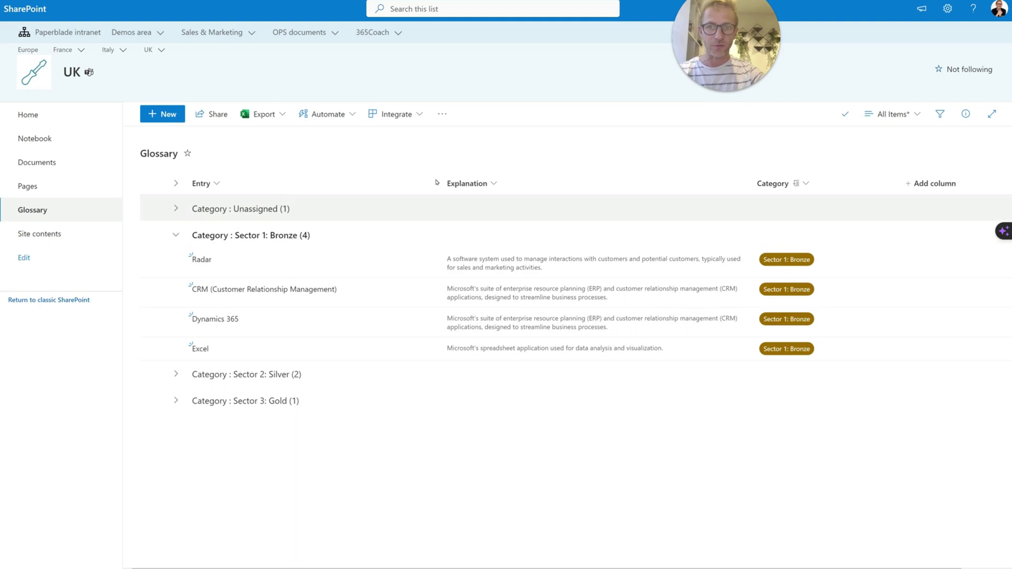
# Narrow the Entry column and hide the Category column from the view.
pyautogui.moveTo(441, 174); pyautogui.dragTo(361, 174)
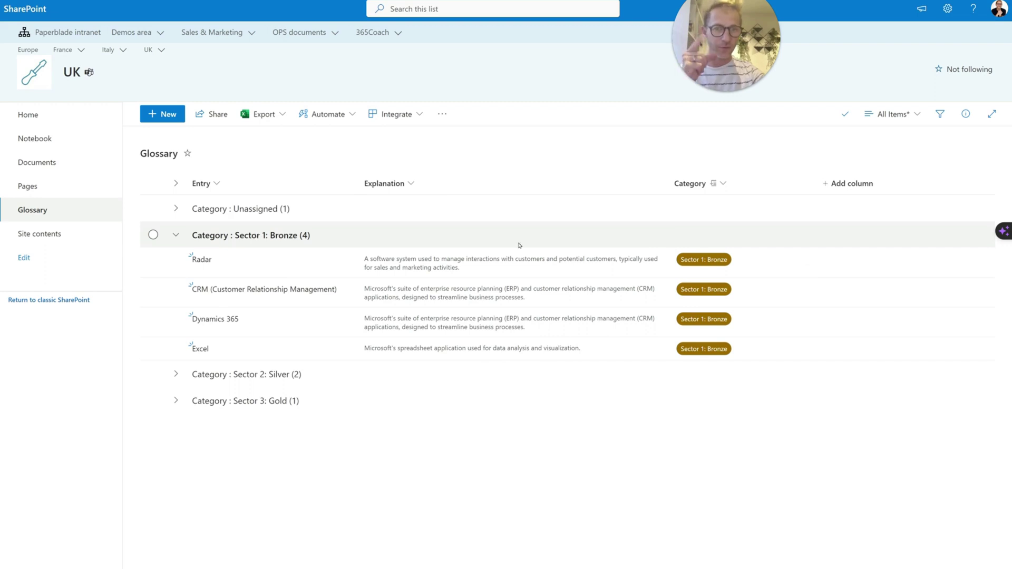
pyautogui.click(724, 186)
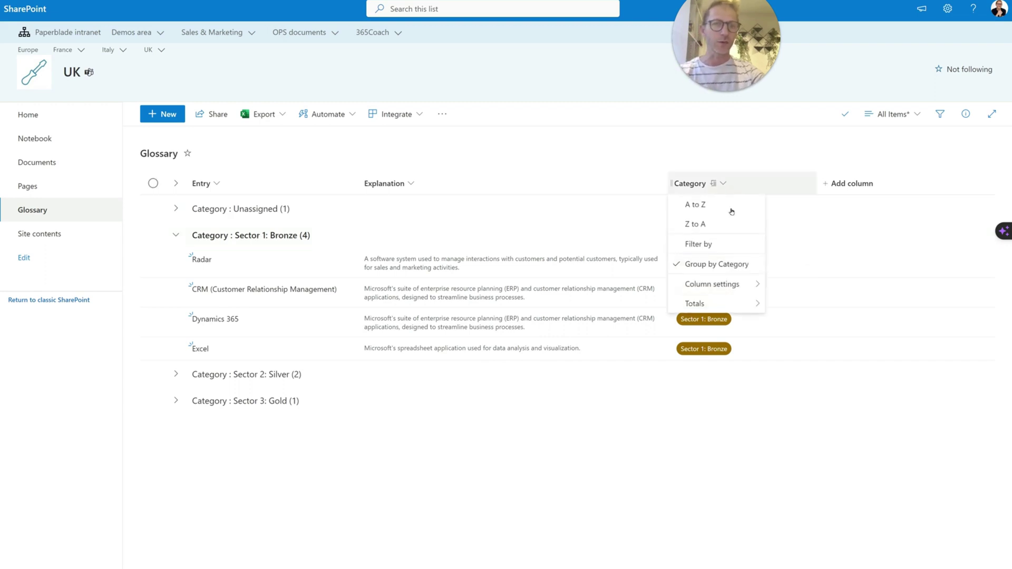
pyautogui.moveTo(734, 289)
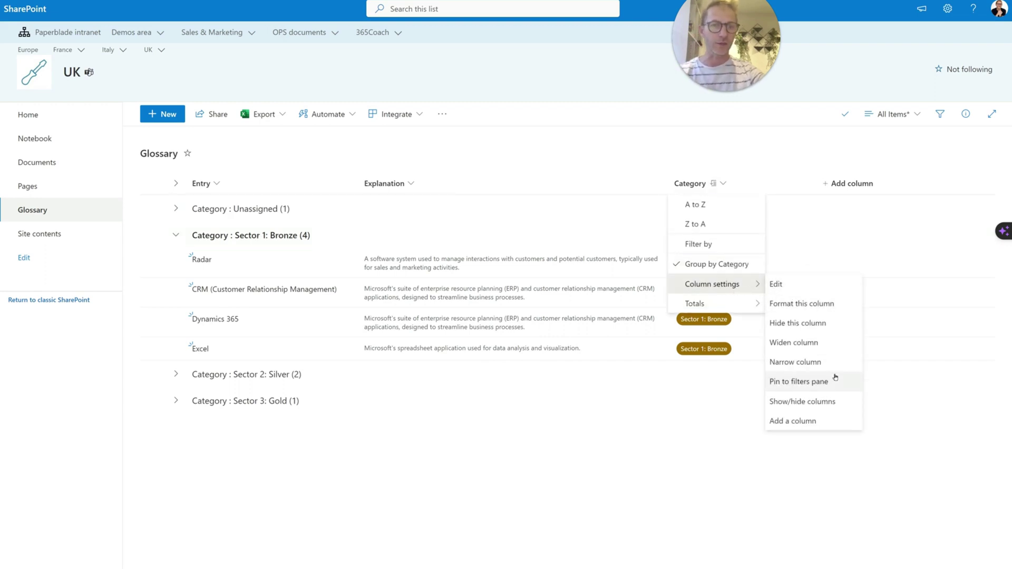
pyautogui.click(821, 324)
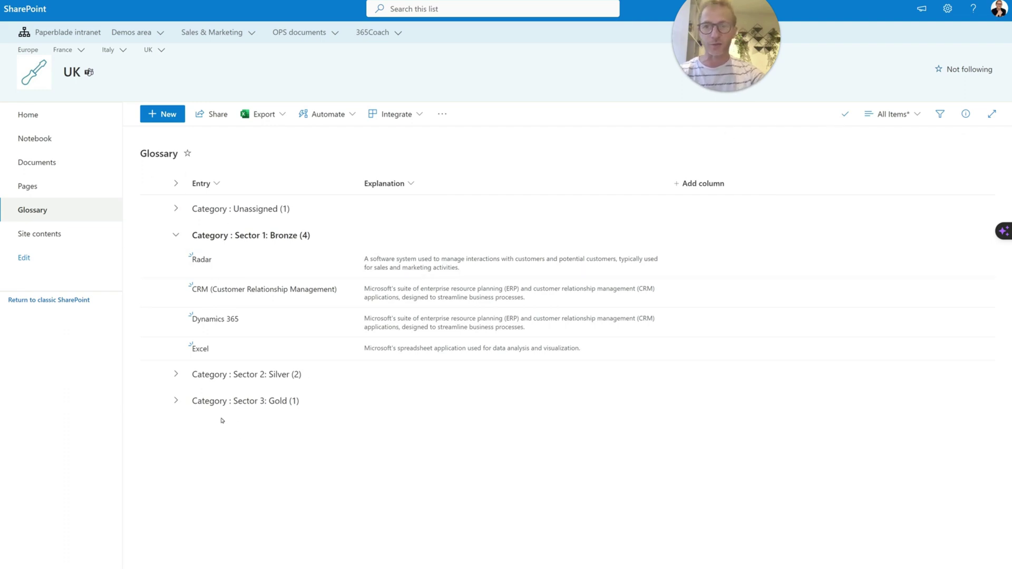
# Delete the blank item from the Category : Unassigned group.
pyautogui.click(902, 117)
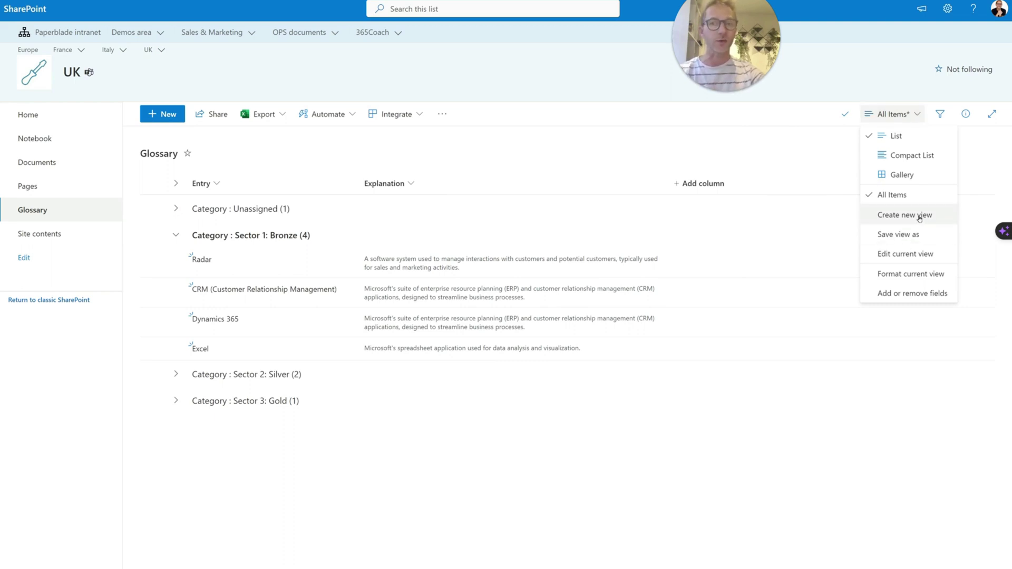
pyautogui.click(179, 213)
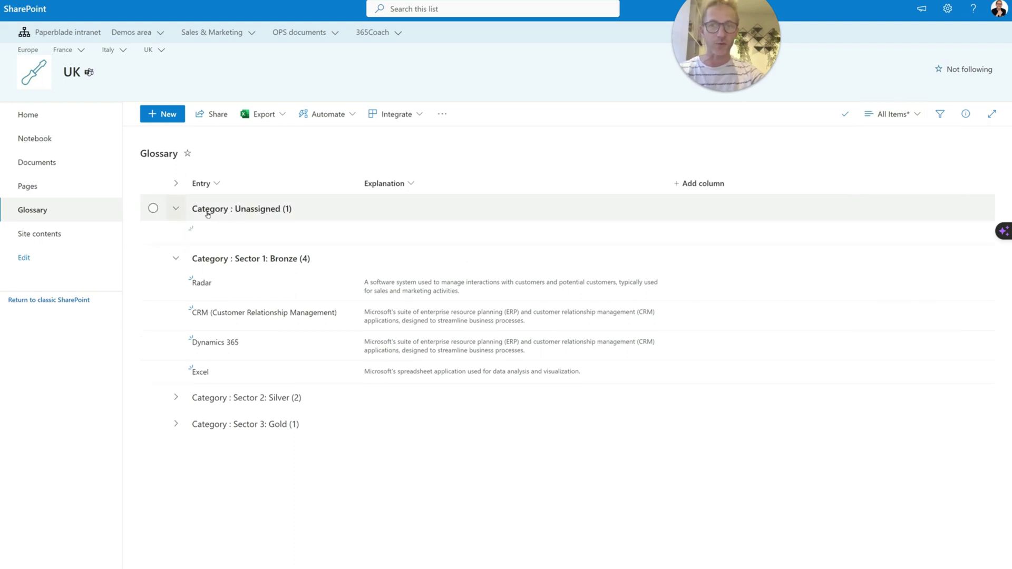
pyautogui.click(304, 237)
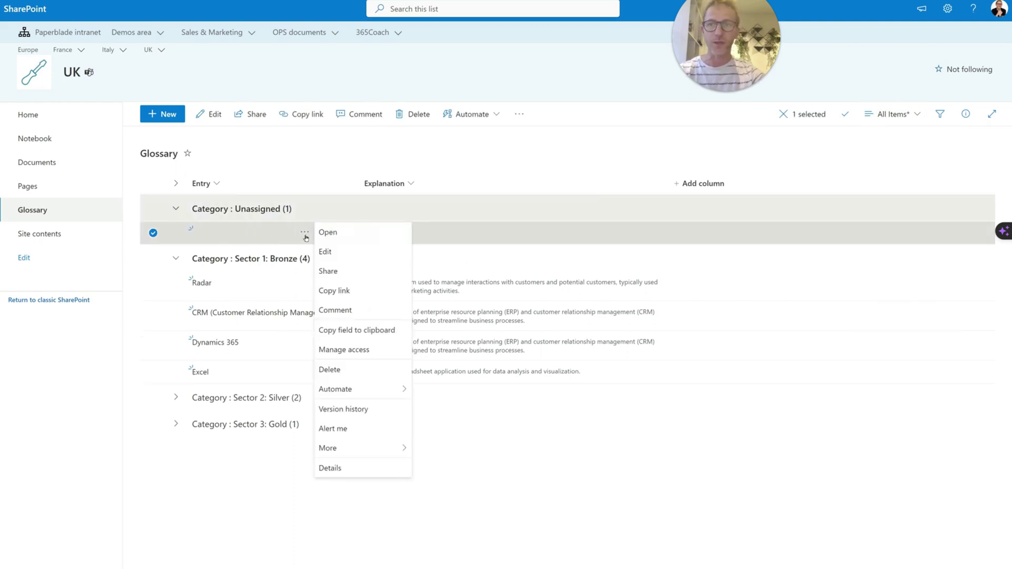
pyautogui.click(364, 369)
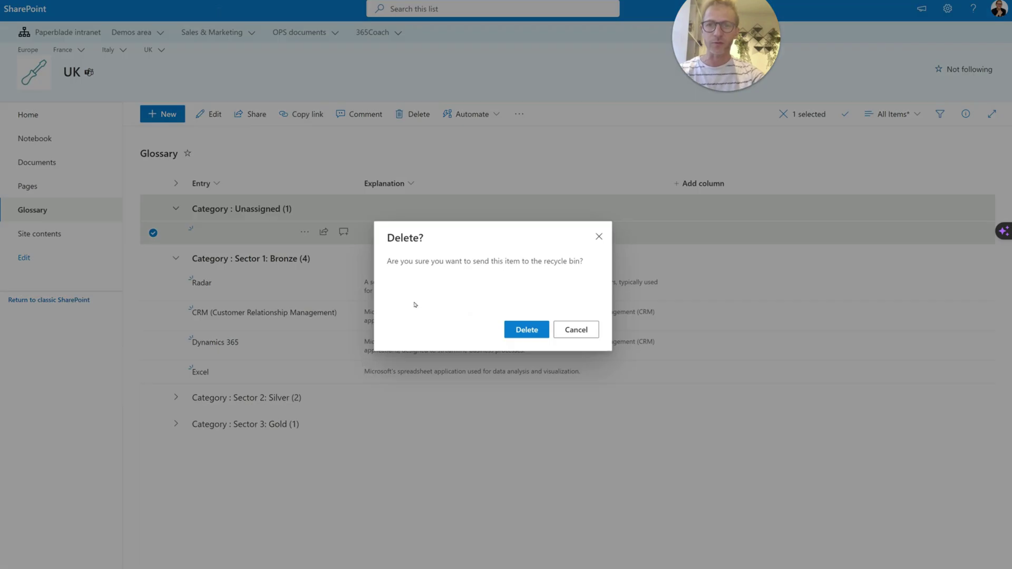
pyautogui.click(533, 331)
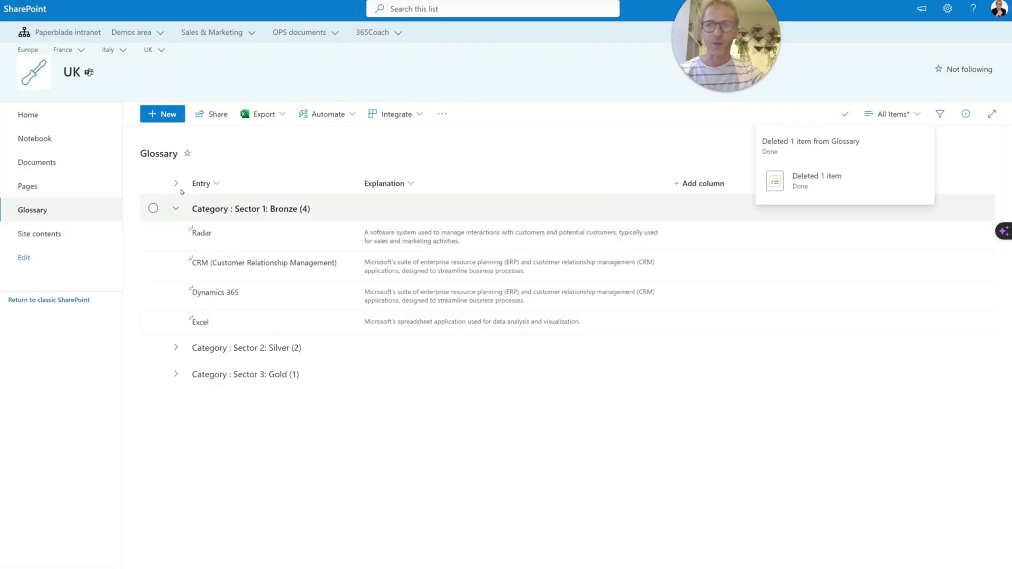
# Expand the Sector 2: Silver and Sector 3: Gold groups to review their entries.
pyautogui.click(176, 183)
pyautogui.click(179, 183)
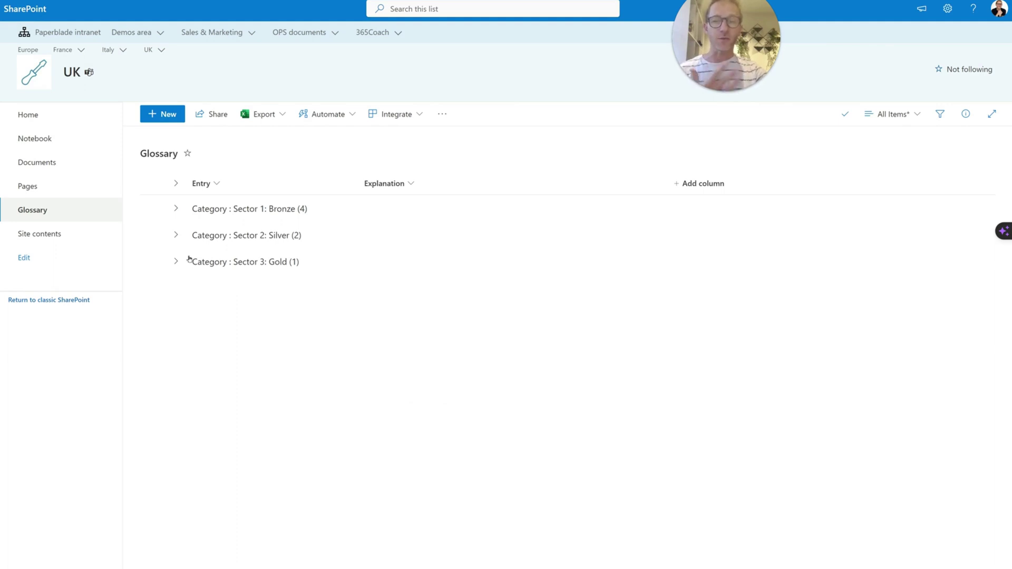
pyautogui.click(177, 236)
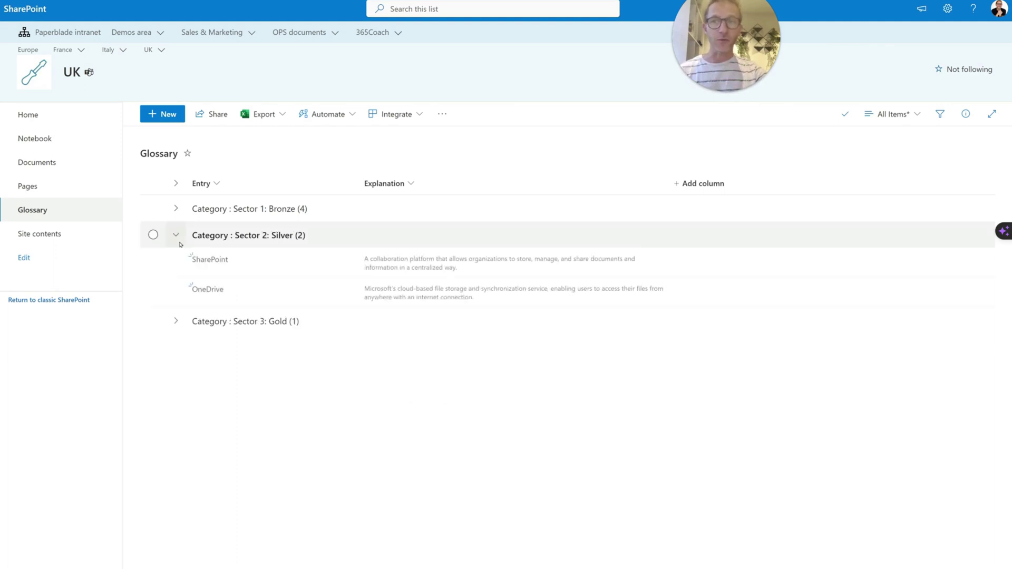
pyautogui.click(176, 321)
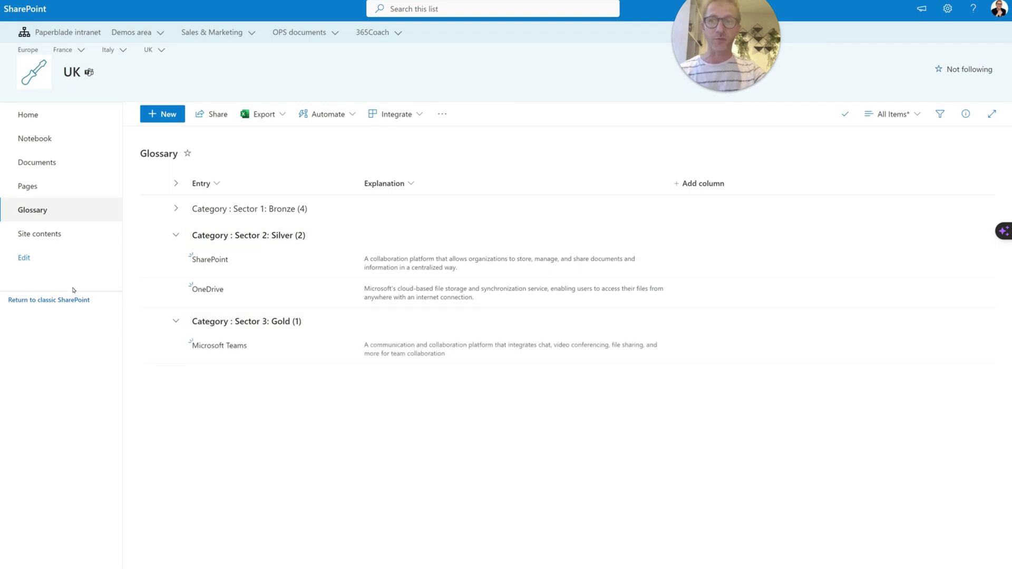